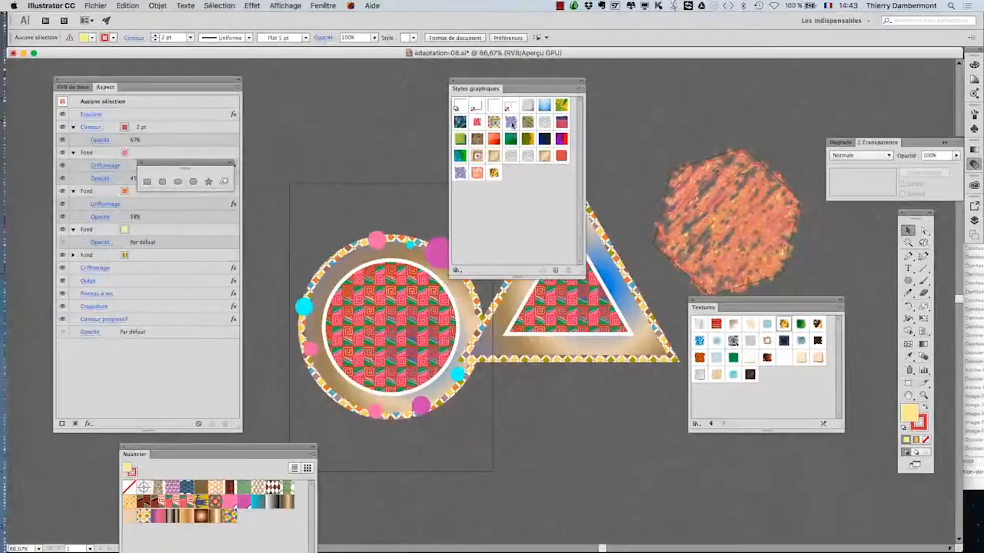
Step: Save the document as a new Illustrator CC version named adaptation-09.ai in the adaptation de motifs folder
click(95, 5)
click(143, 103)
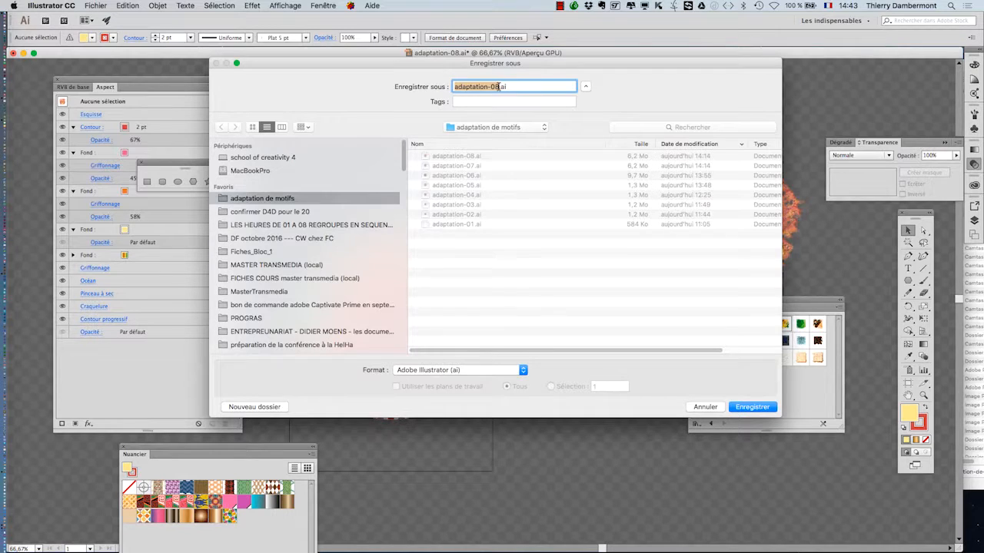
click(498, 87)
key(Return)
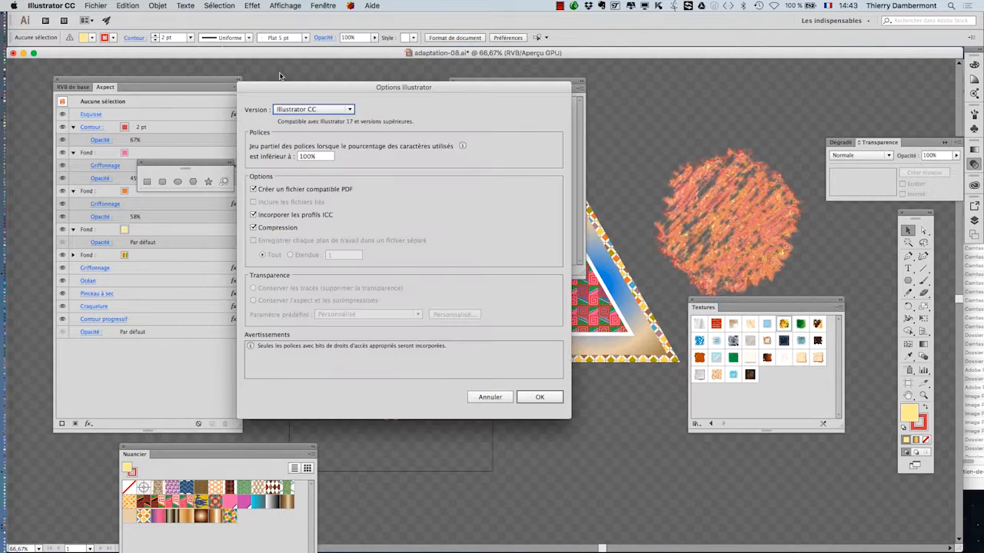
click(525, 397)
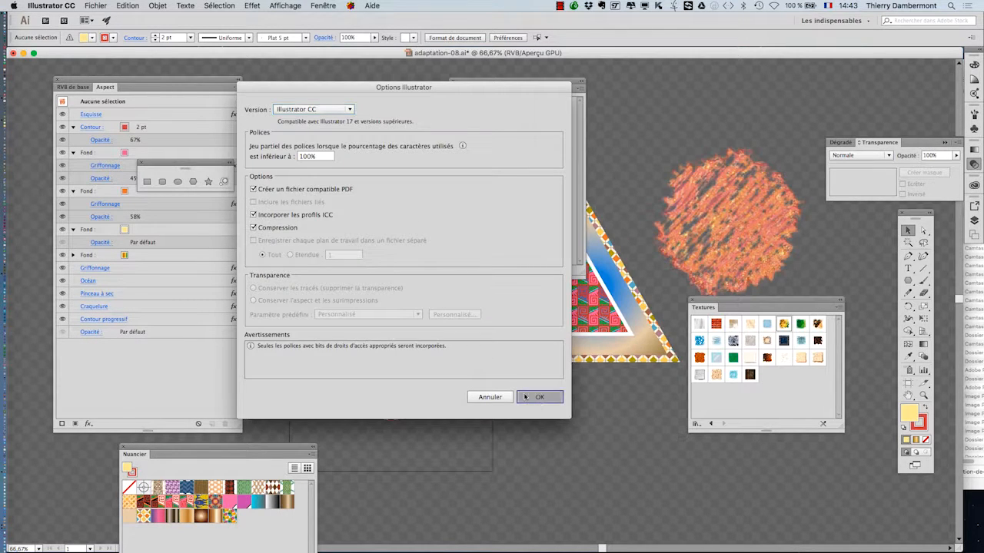
click(100, 6)
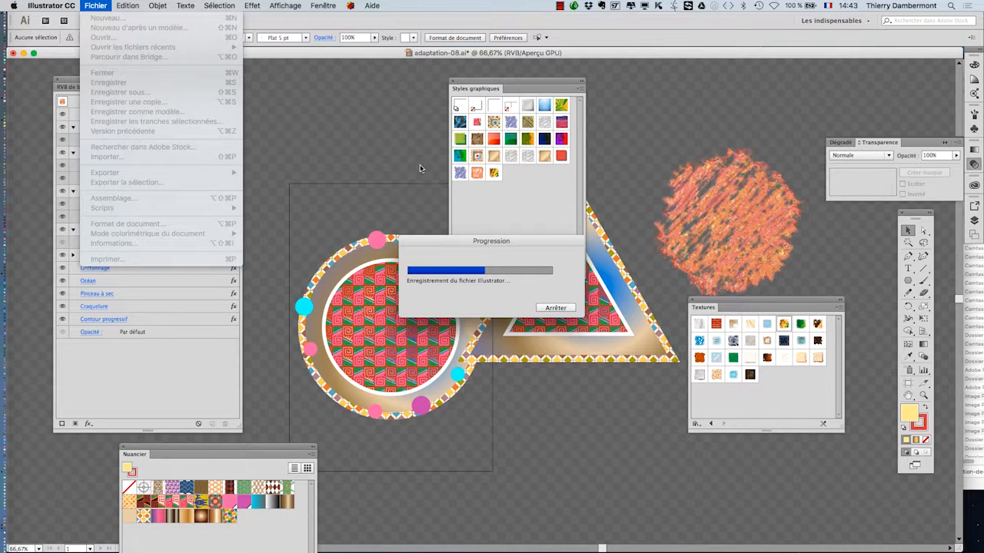
click(502, 208)
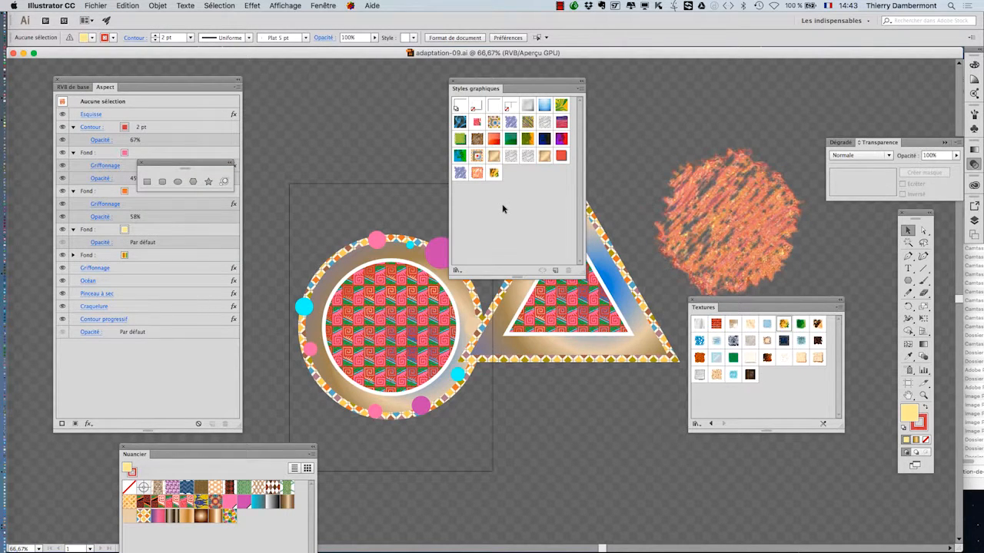
Step: Save another copy of the document as adaptation-10.ai, keeping the Illustrator CC format options
click(95, 6)
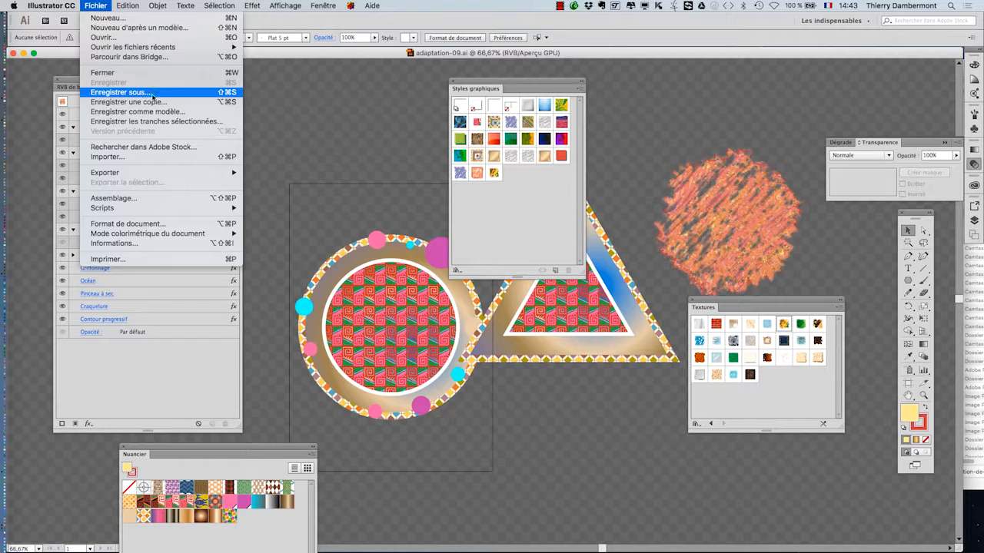
click(153, 95)
click(497, 87)
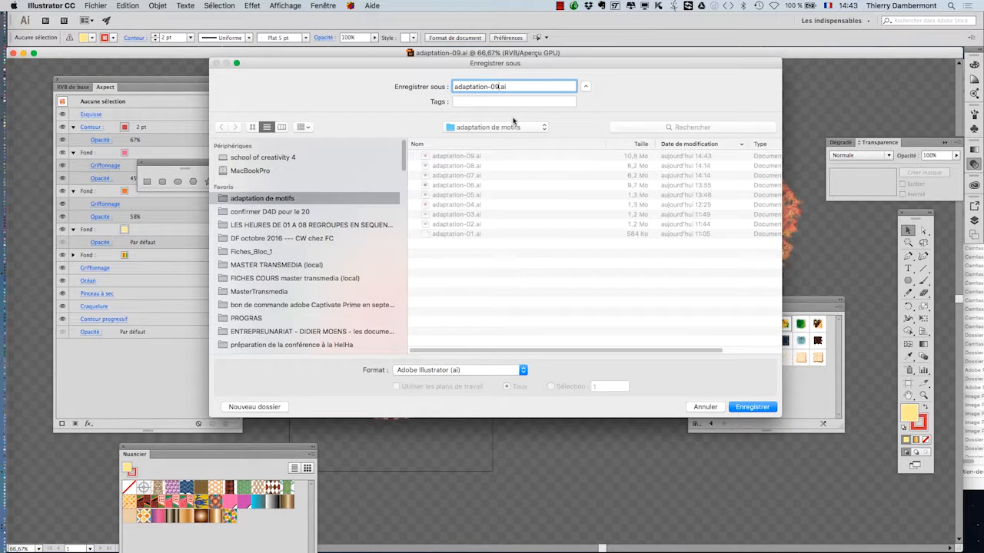
text(10)
key(Return)
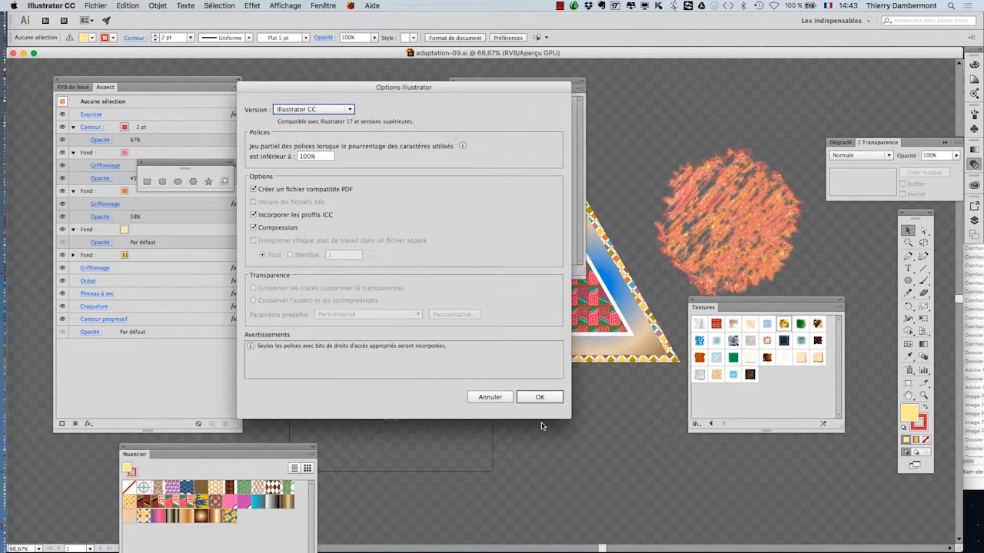
key(Return)
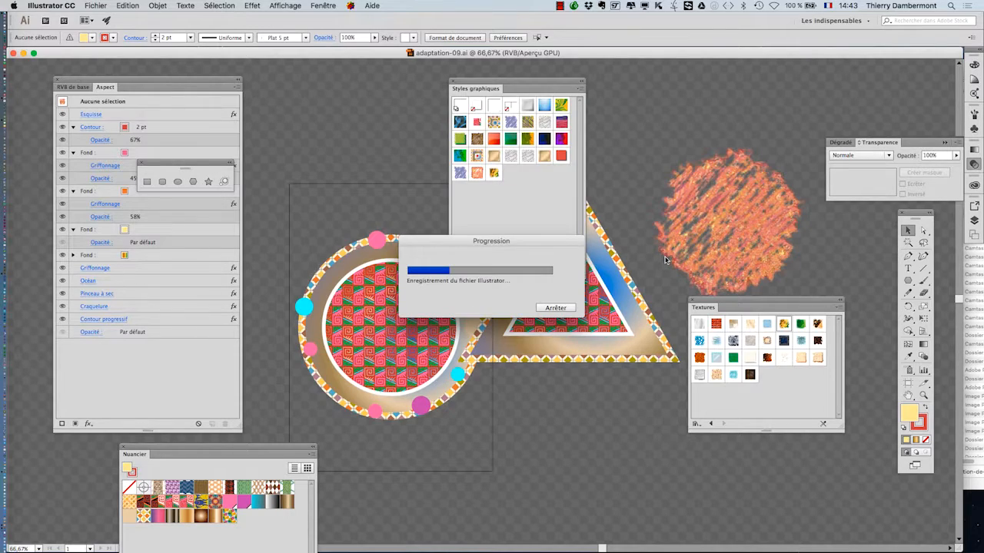
Step: Delete the scribbled orange hexagon and move the patterned triangle up and away from the circle
click(690, 203)
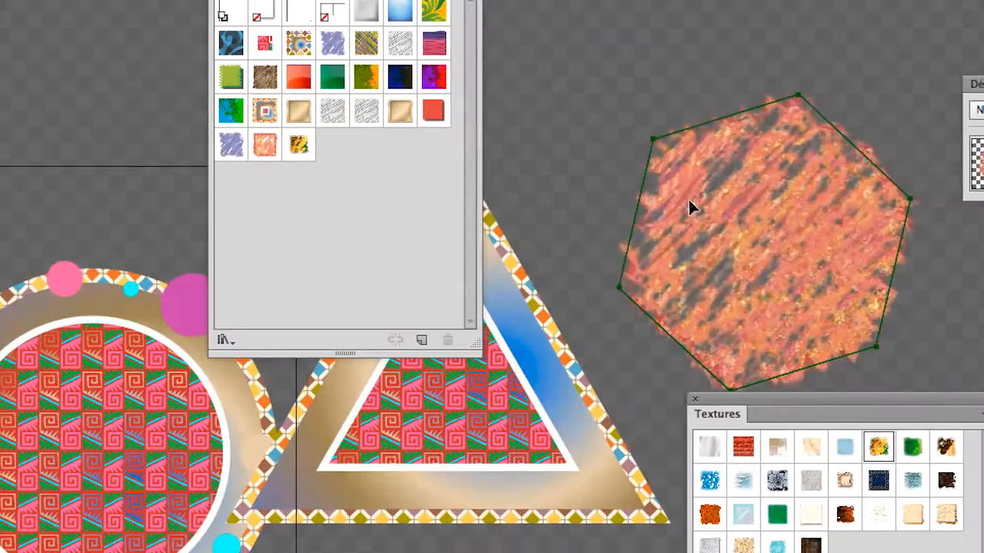
key(Delete)
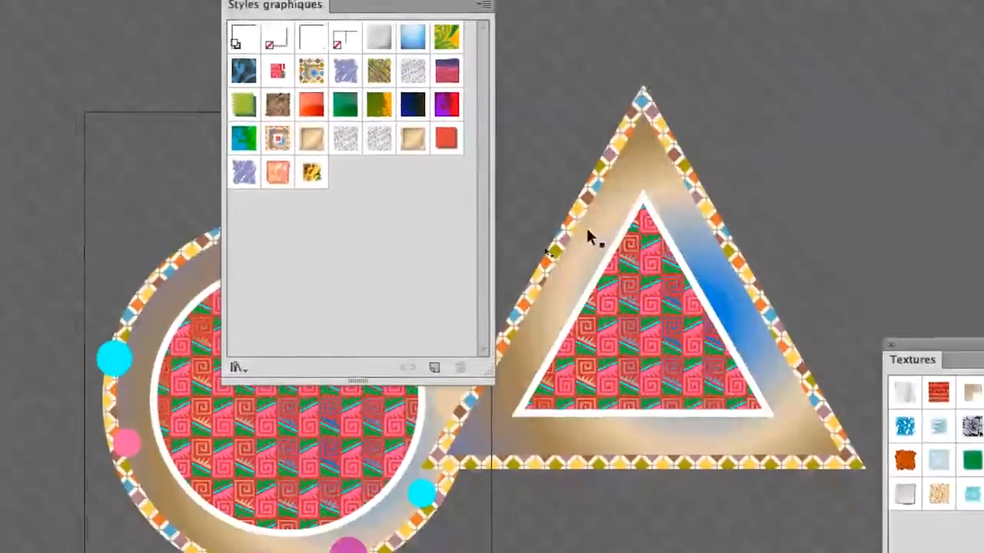
drag(621, 275, 736, 172)
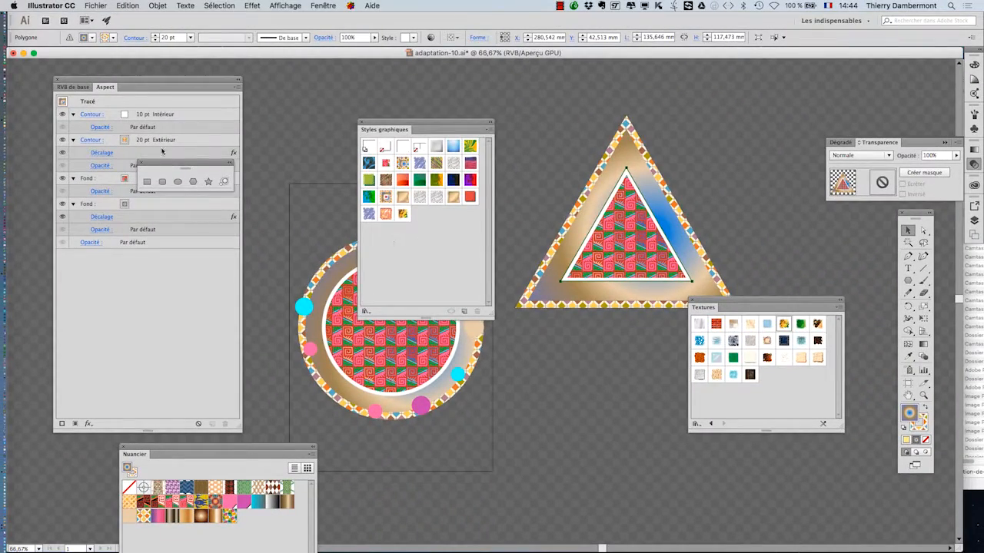
Step: Close the floating shape tools and rearrange the Styles graphiques, Aspect and Textures palettes so the triangle stays uncovered
click(143, 164)
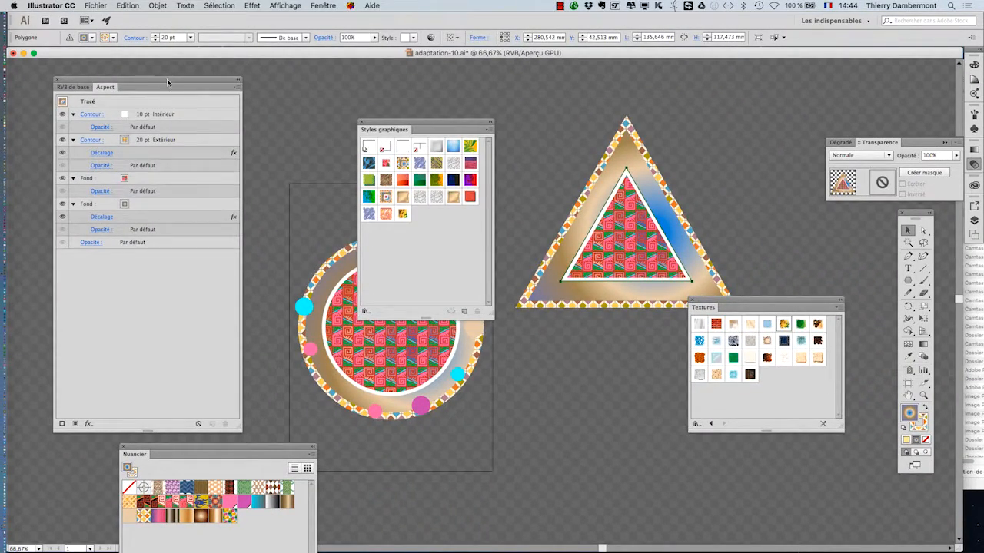
drag(168, 82, 242, 140)
drag(452, 125, 130, 83)
drag(229, 133, 418, 92)
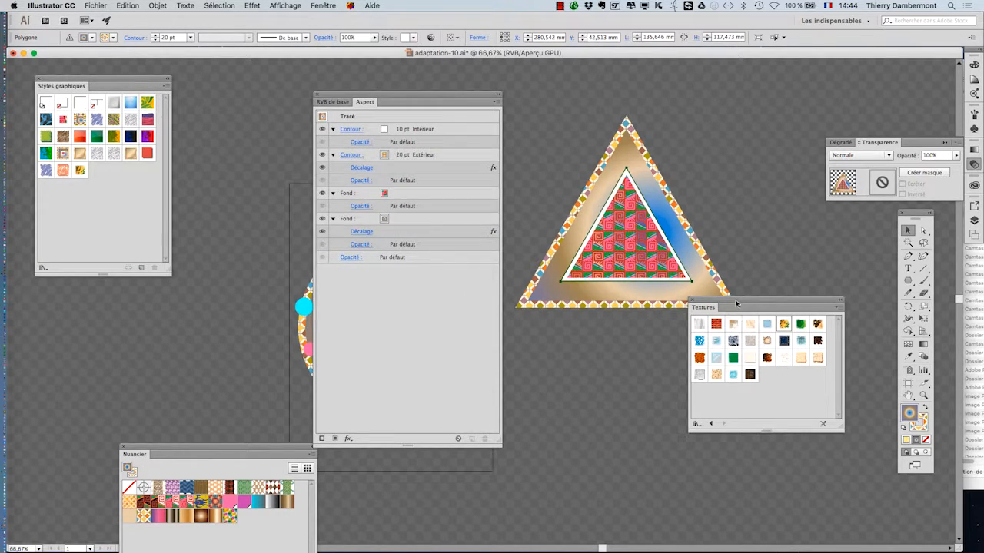
drag(736, 303, 742, 352)
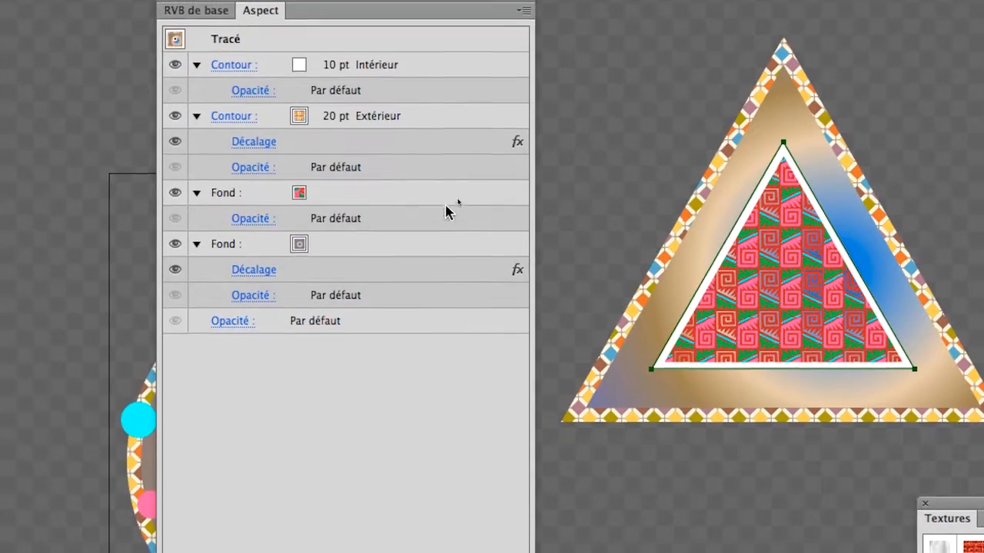
Step: Apply an Ombre portée effect to the triangle's red and green patterned fill, with the preview enabled and the artwork uncovered
click(446, 200)
click(448, 248)
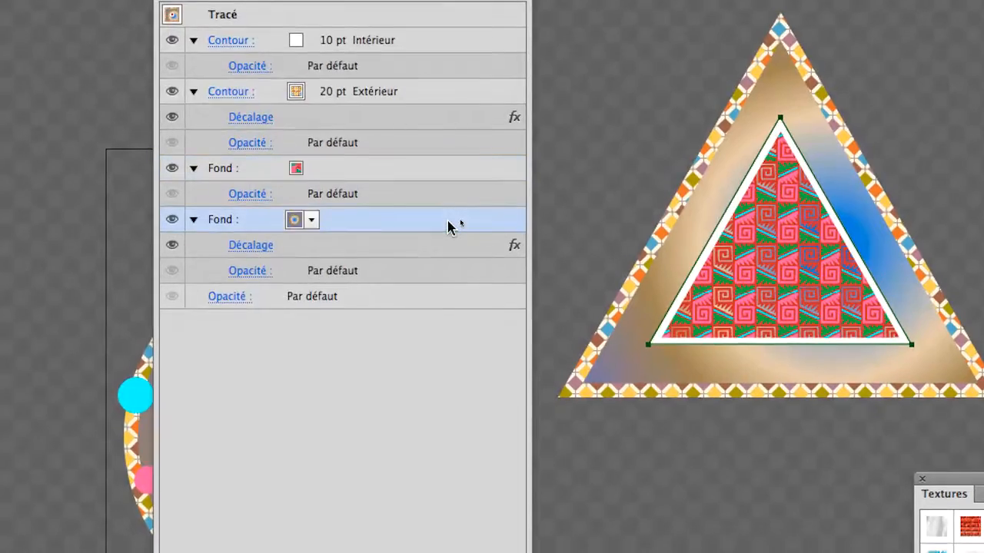
click(453, 152)
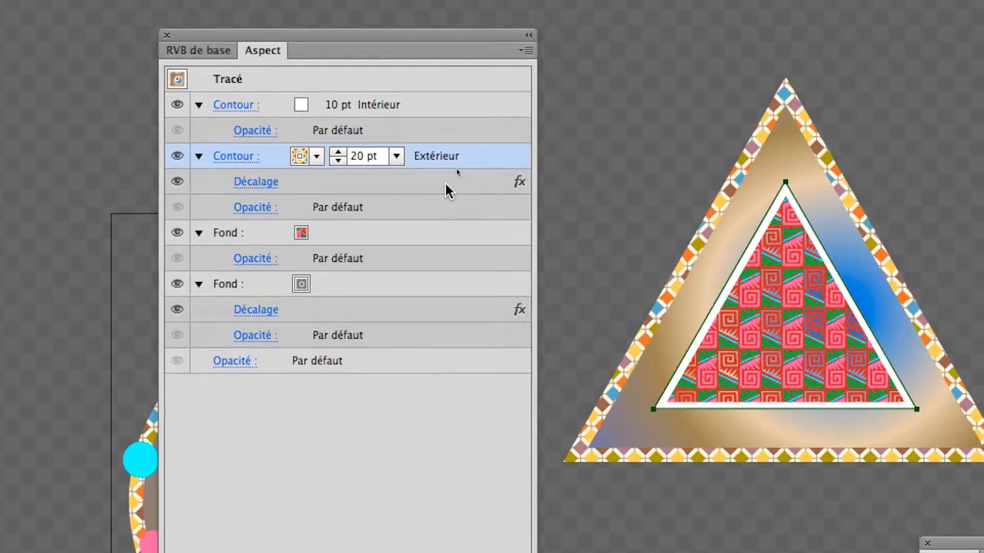
click(449, 183)
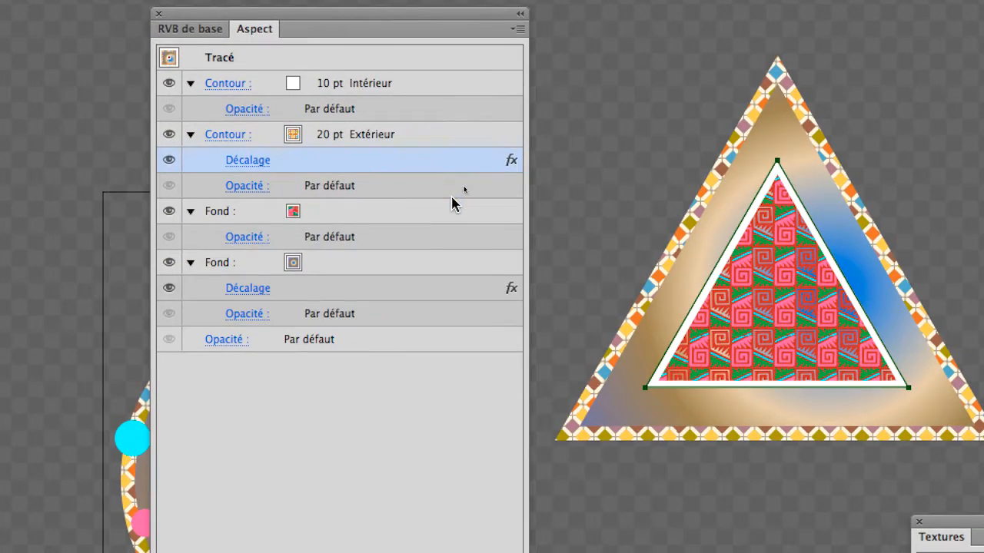
click(451, 206)
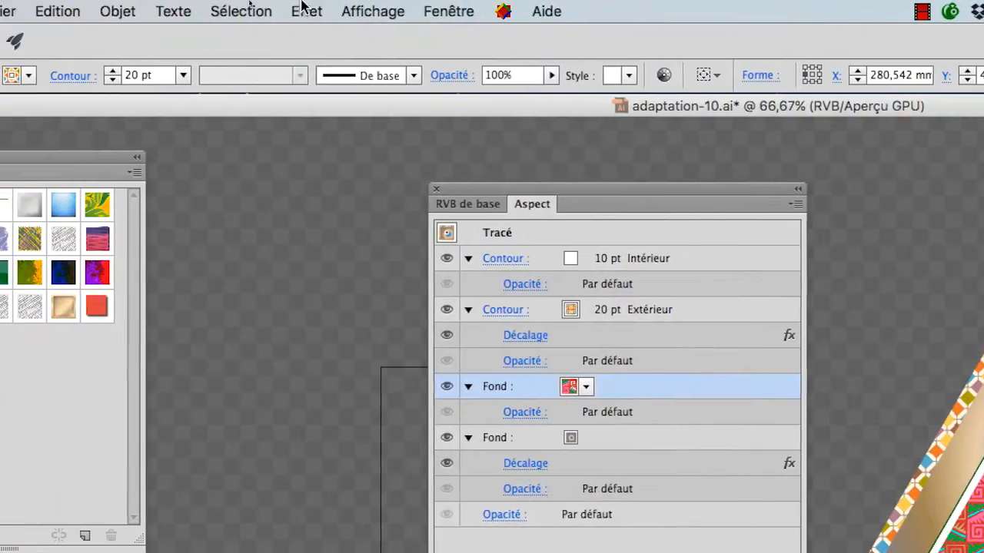
click(307, 11)
mouse_move(323, 99)
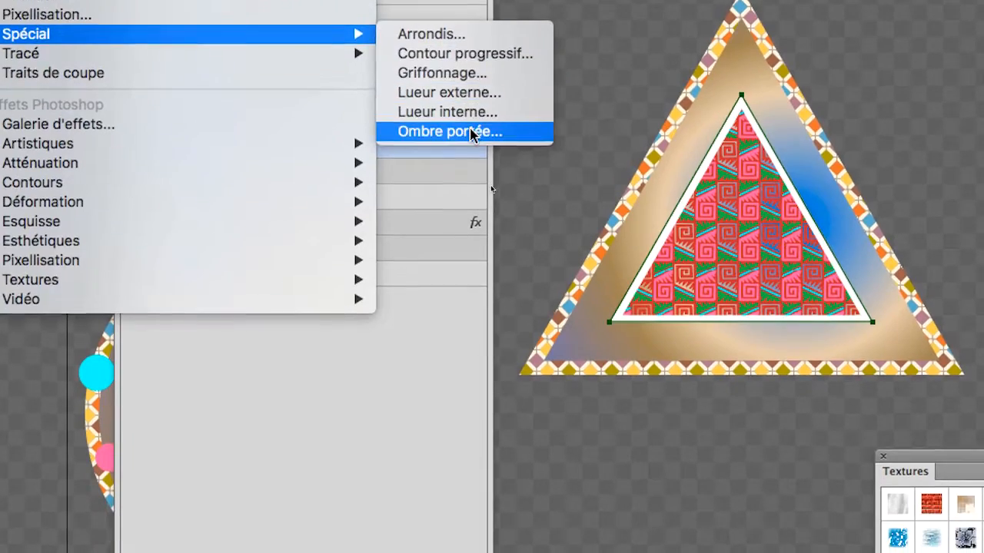
click(468, 164)
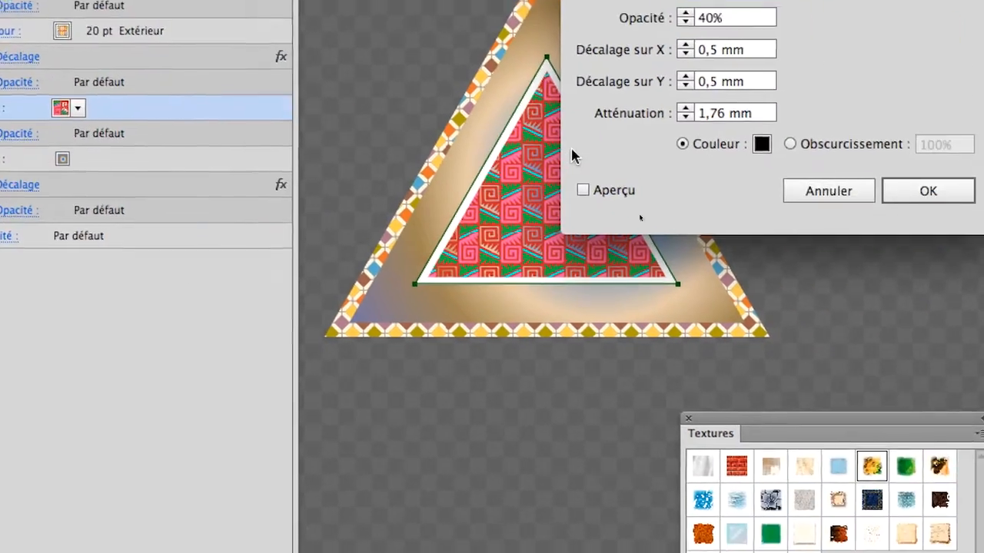
click(583, 190)
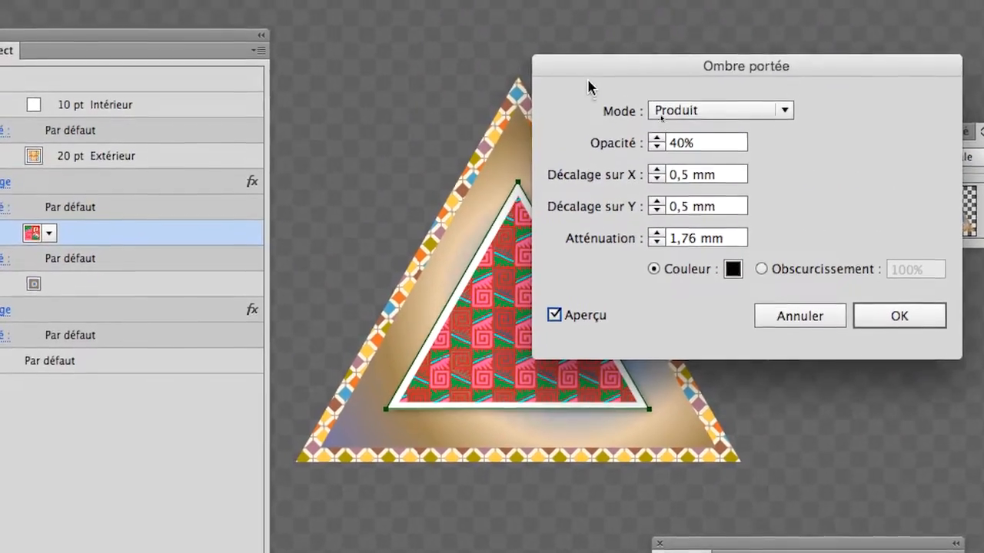
drag(583, 68, 604, 51)
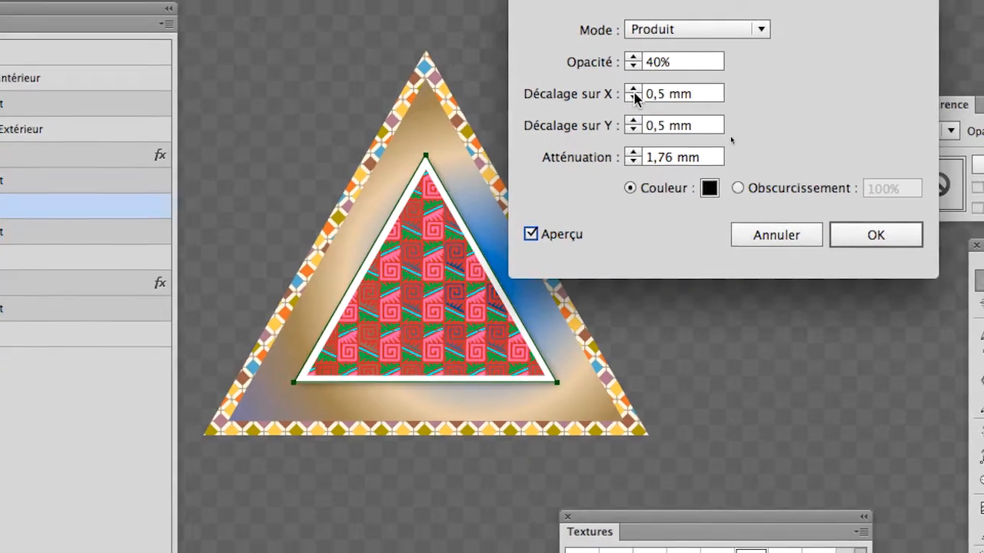
Step: Set the drop shadow's X and Y offsets to 10 mm and its blur to 4 mm
click(647, 136)
text(10)
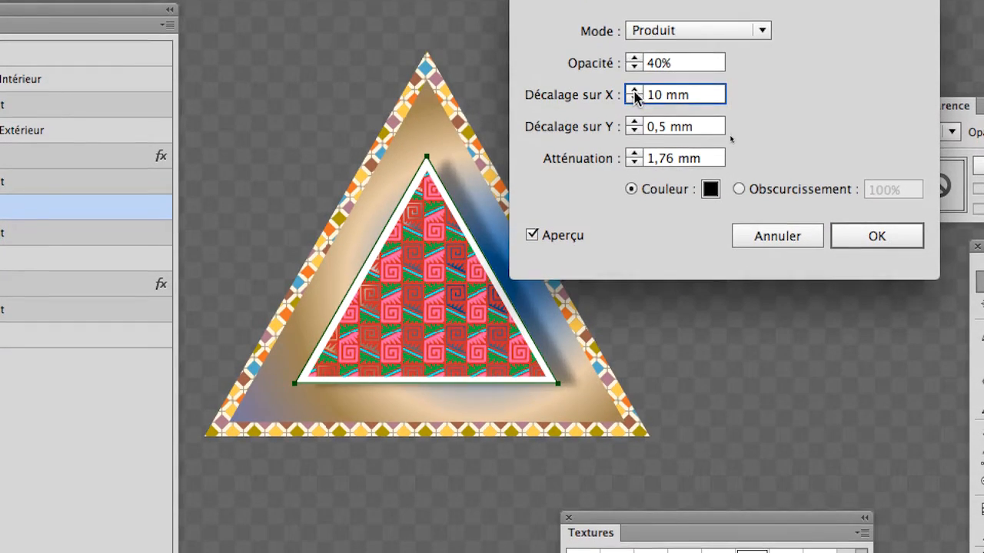
key(Tab)
text(10)
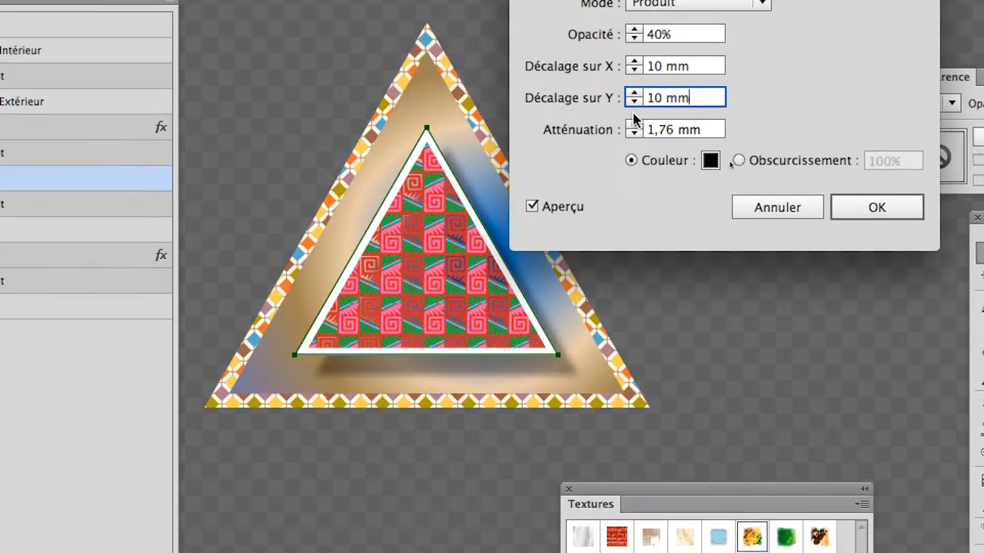
key(Tab)
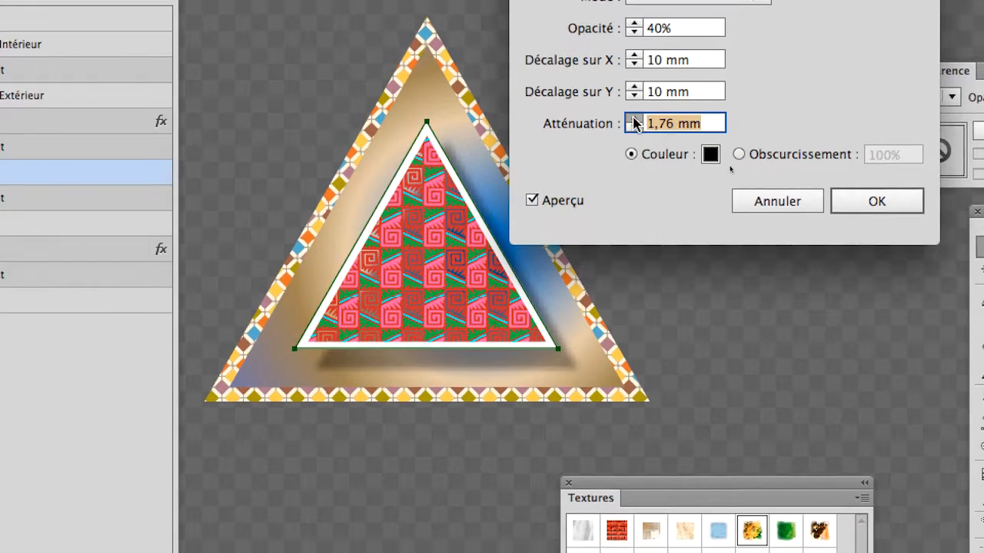
click(634, 119)
click(634, 119)
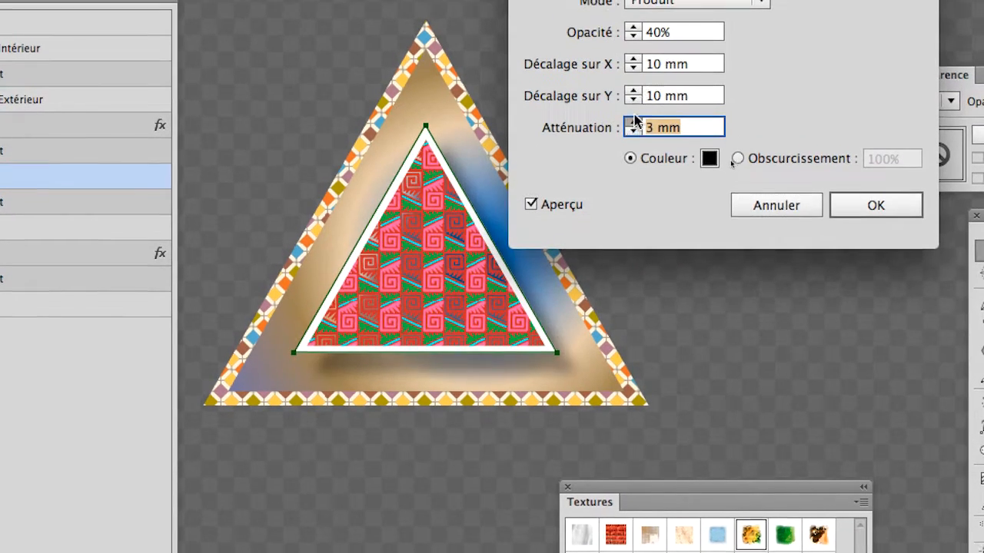
click(634, 119)
Step: Set the drop shadow's X and Y offsets to 4 mm each
drag(660, 61, 650, 60)
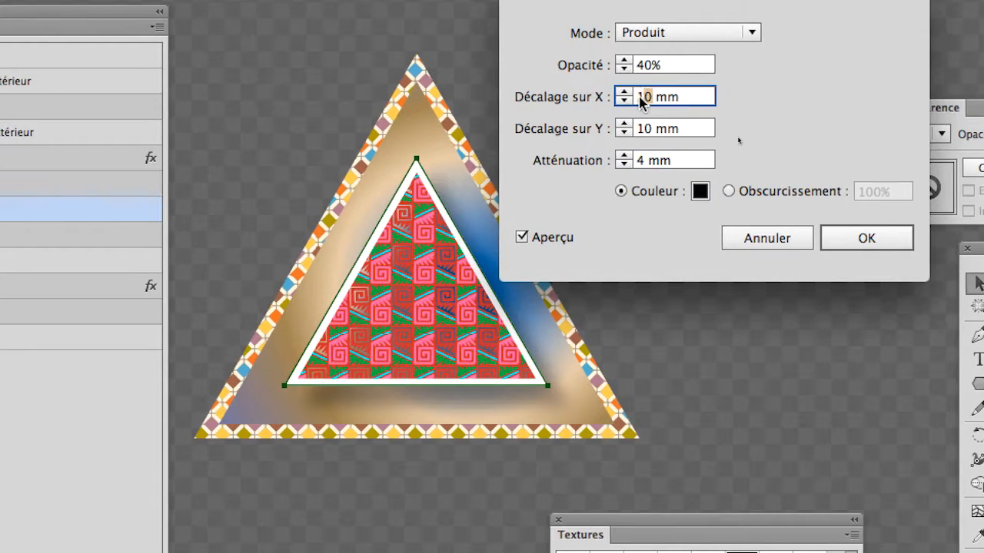
drag(640, 102, 614, 105)
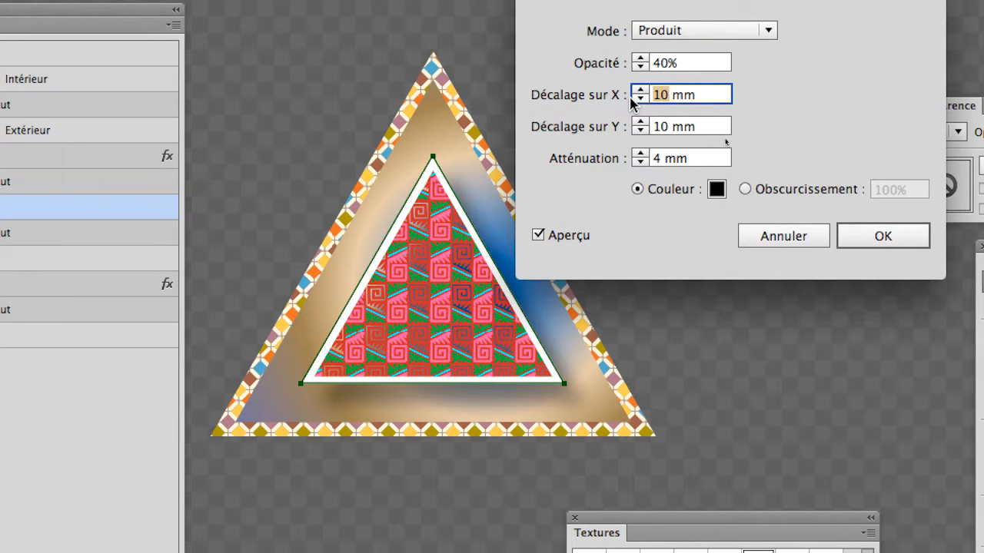
text(4)
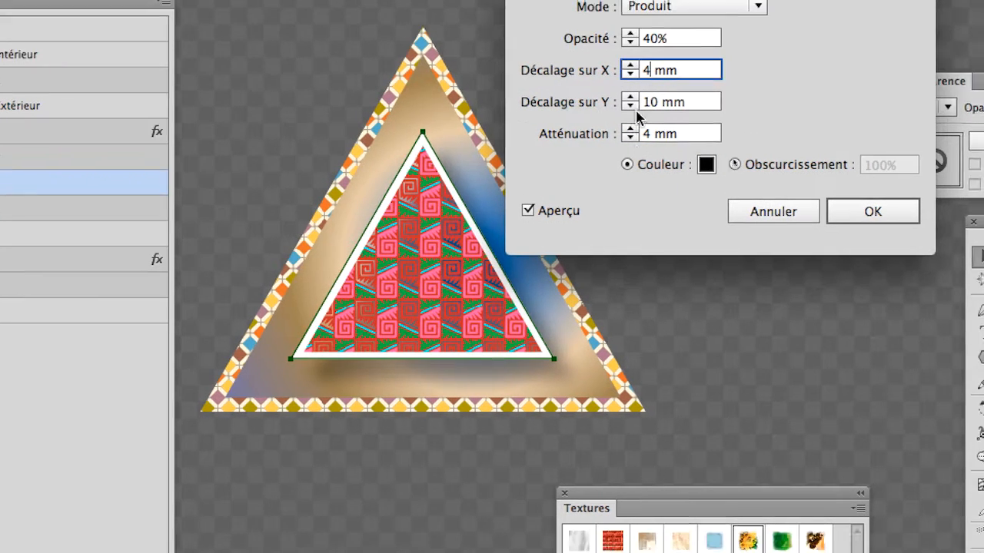
drag(670, 127, 650, 126)
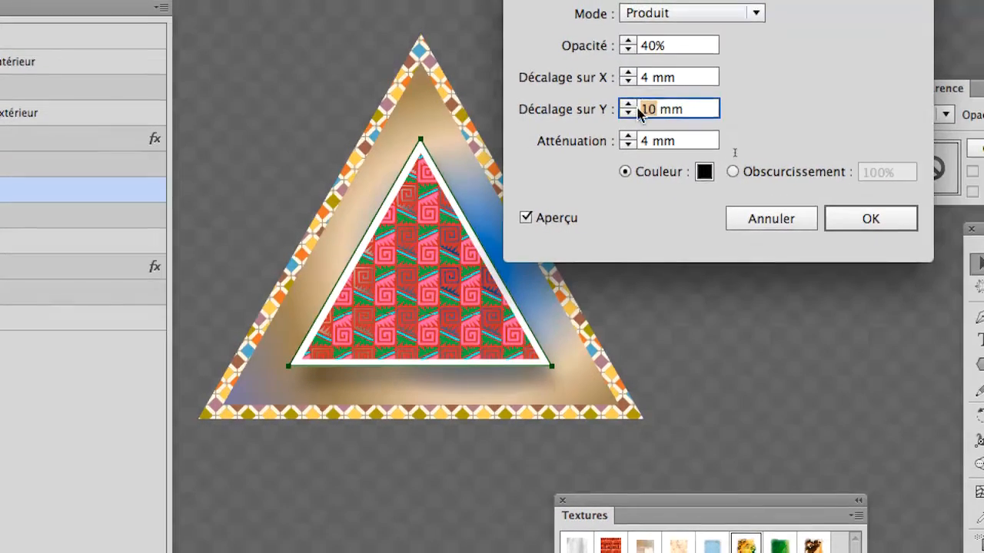
text(4)
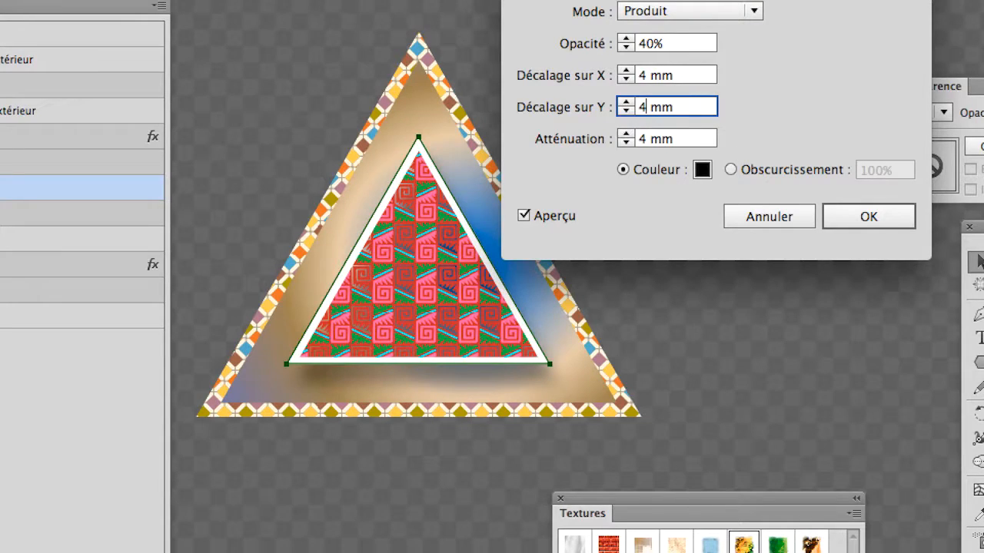
Step: Reduce the drop shadow's blur to 1 mm
key(Tab)
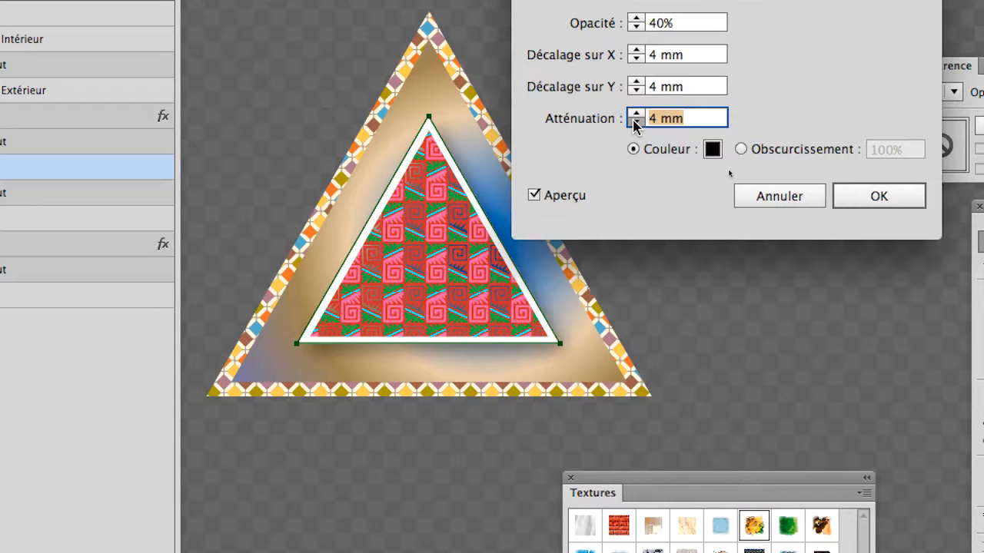
click(634, 122)
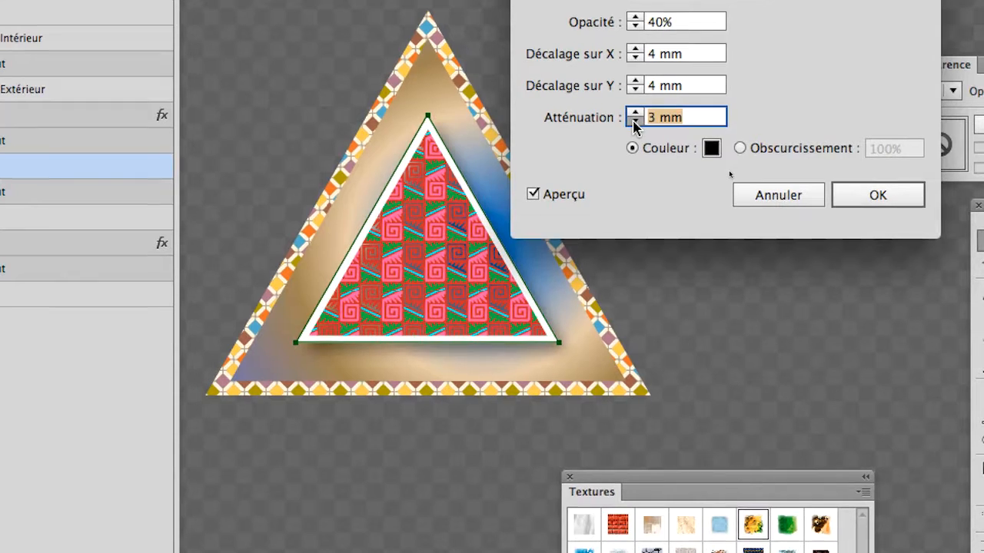
click(634, 122)
click(634, 121)
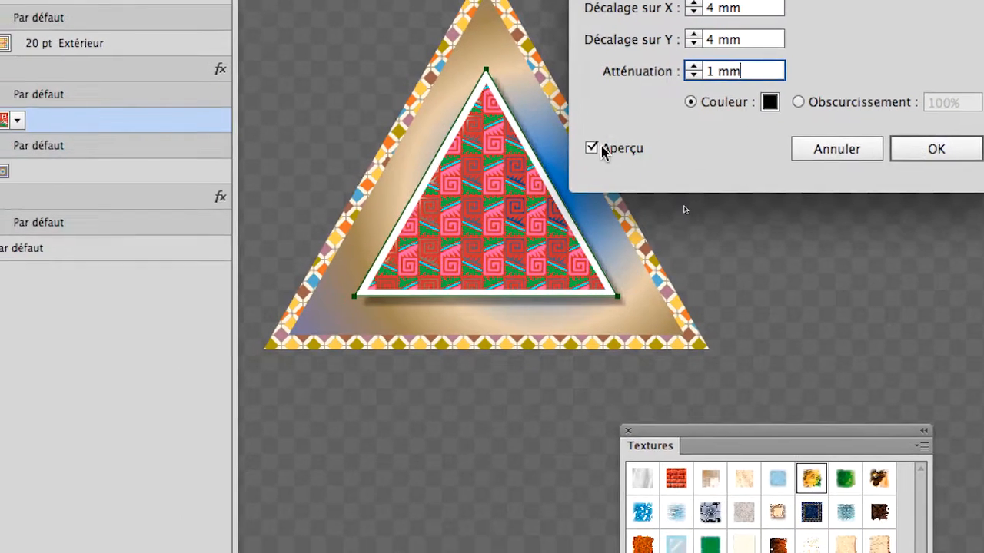
Step: Turn off the drop shadow preview, apply the effect, and move the Aspect panel beside the triangle
click(533, 194)
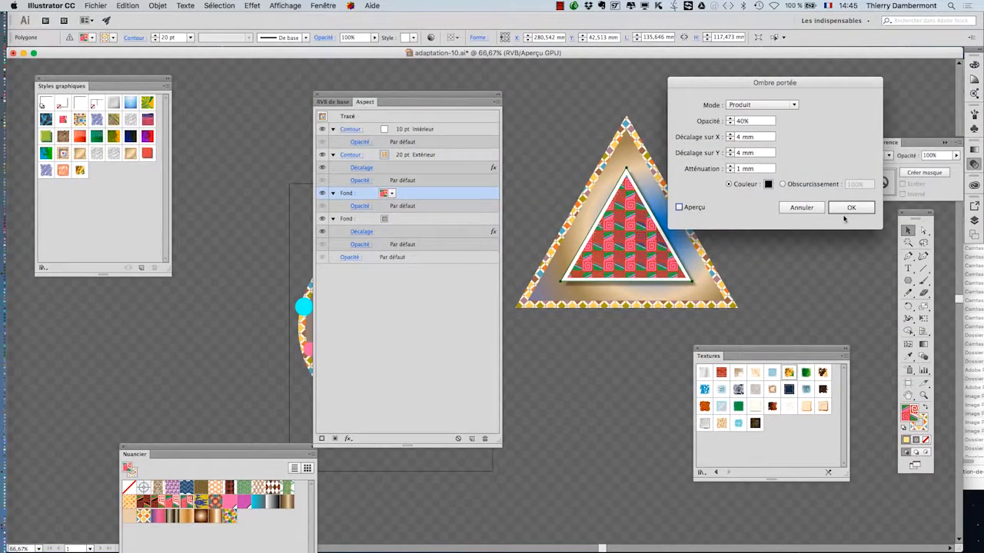
click(846, 212)
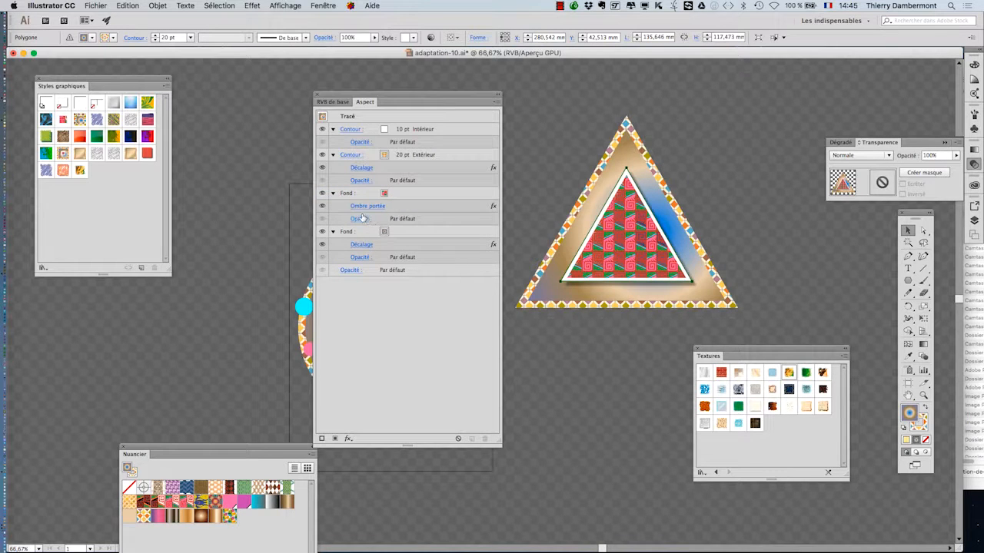
drag(384, 94, 584, 86)
scroll(900, 80, right, 5)
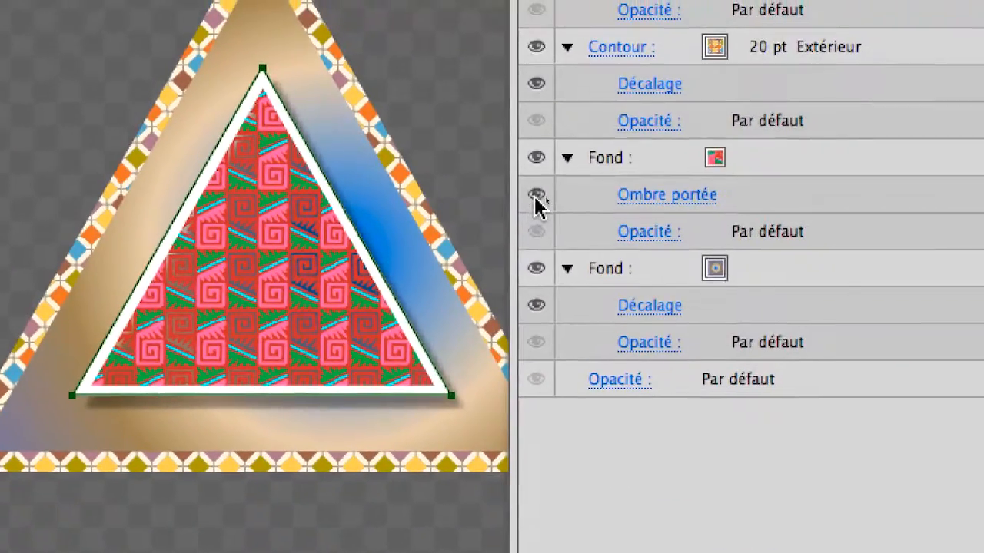
Step: Compare the triangle with and without its Ombre portée effect by toggling the effect's visibility, leaving it shown
click(645, 180)
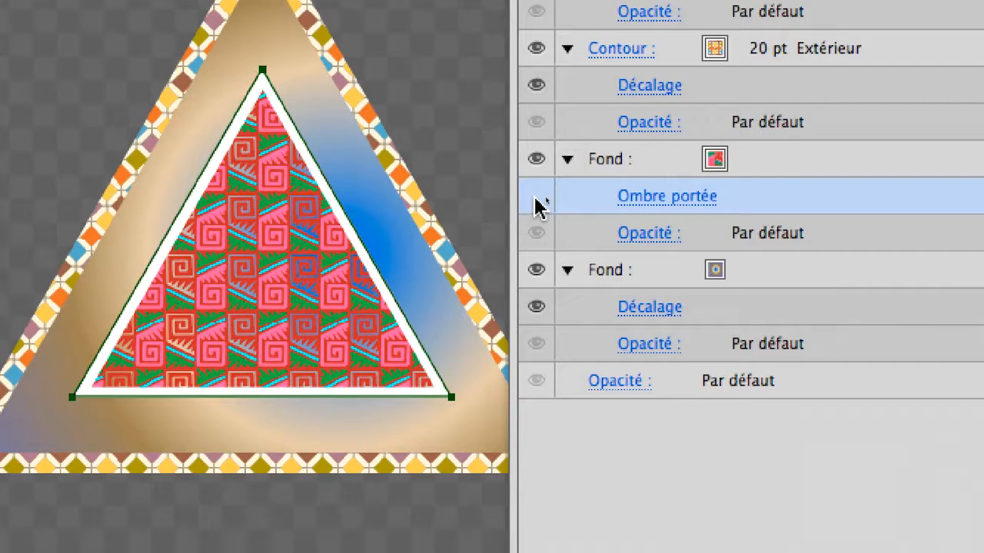
click(538, 201)
click(537, 202)
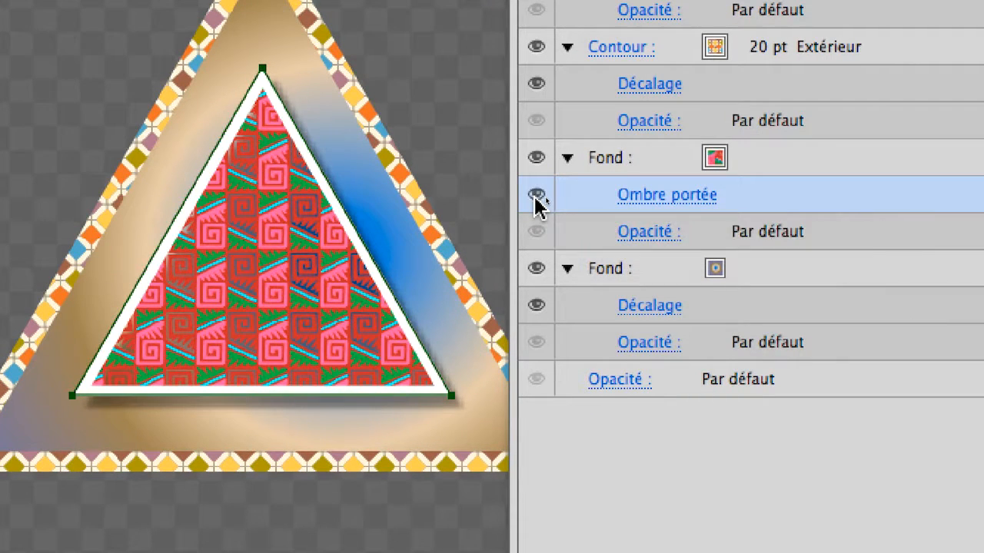
click(537, 201)
click(537, 202)
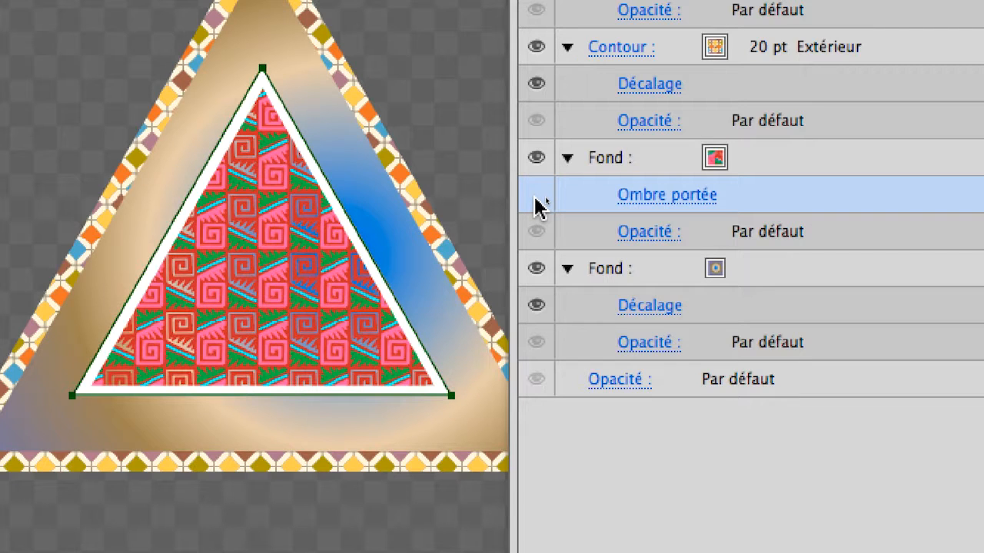
click(537, 201)
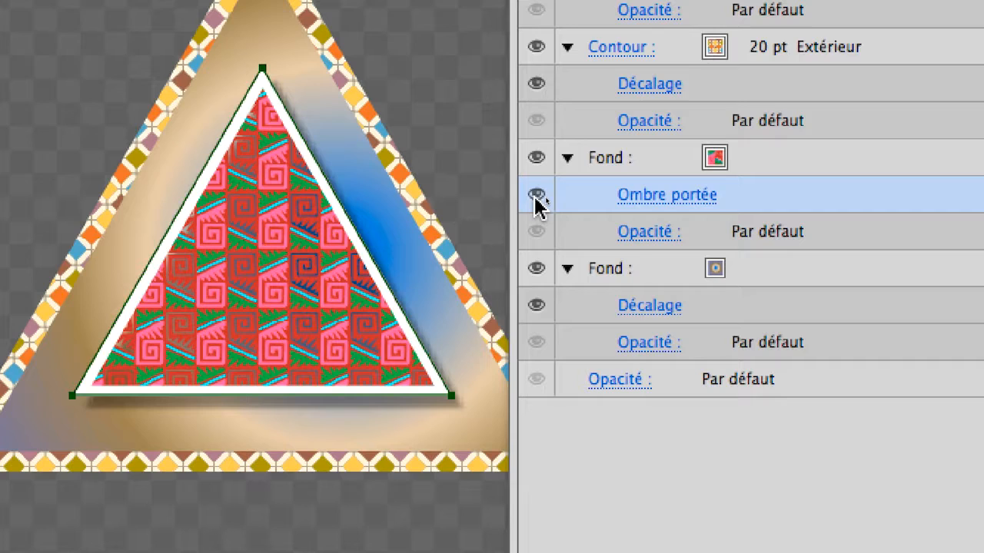
click(537, 201)
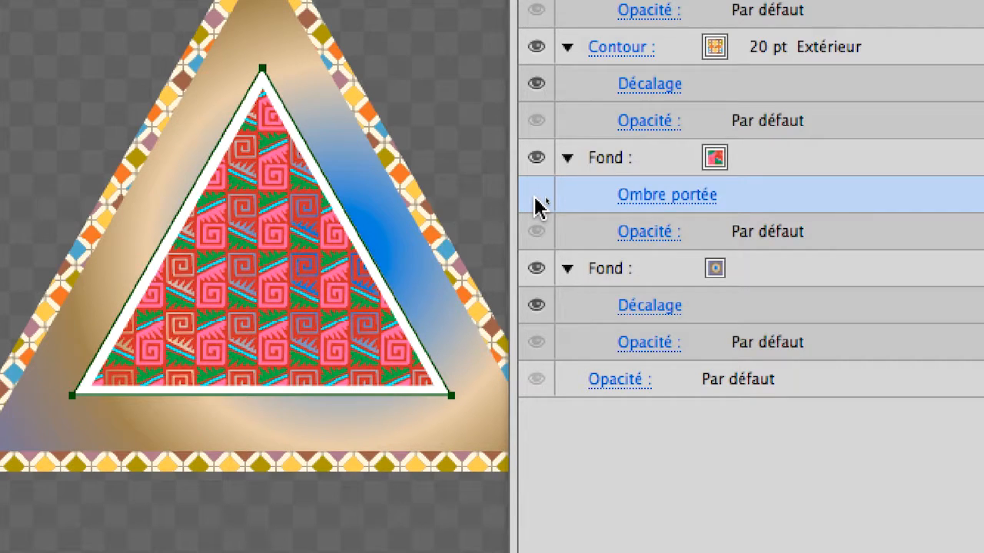
click(538, 201)
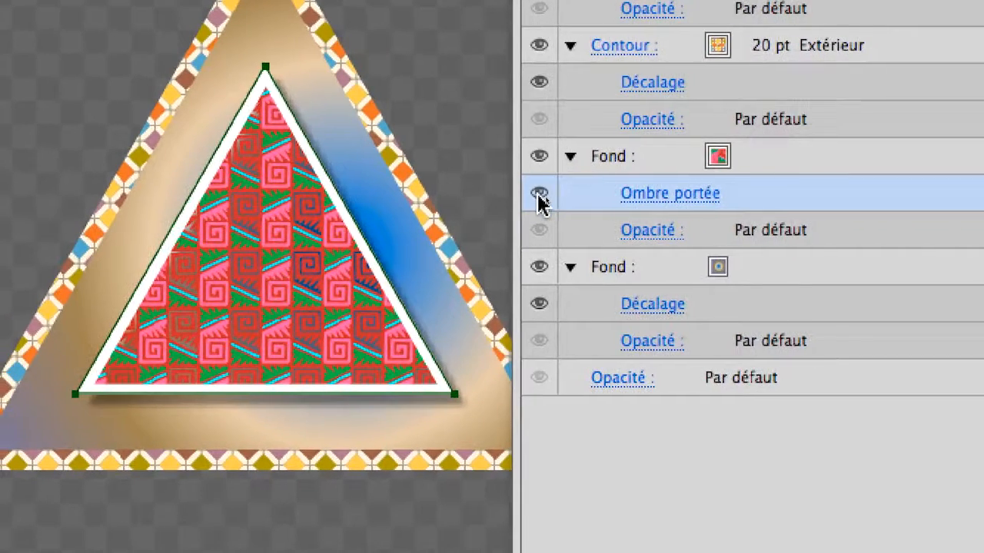
click(539, 197)
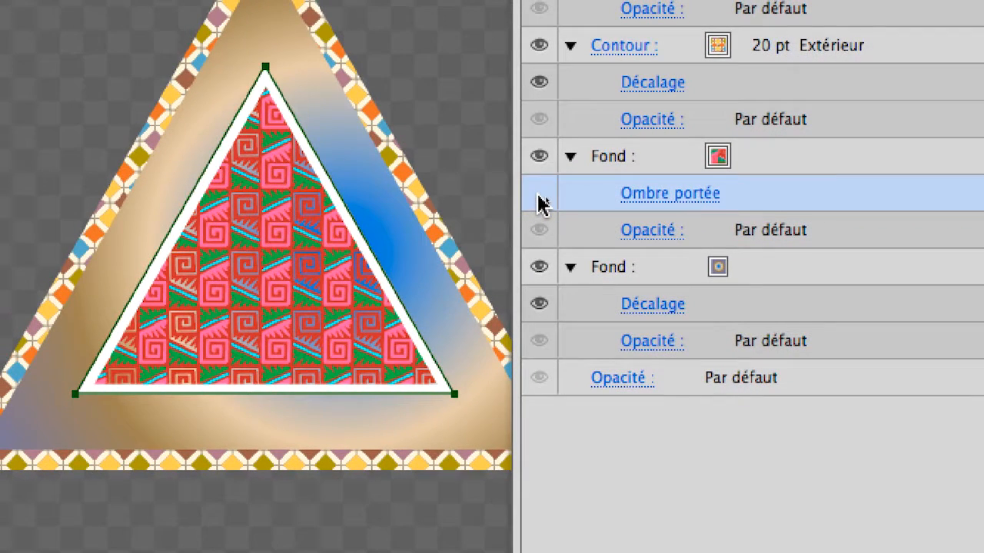
click(540, 198)
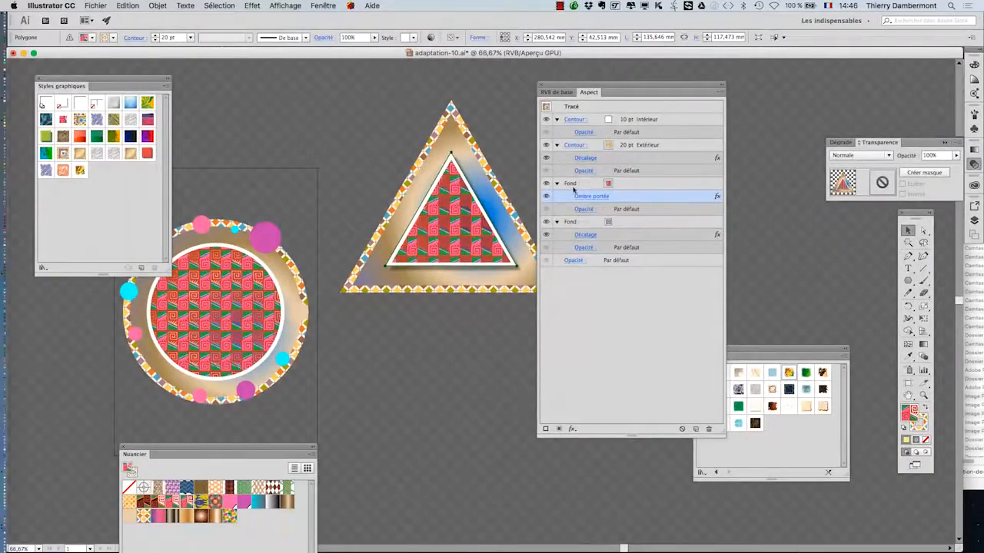
drag(591, 93, 657, 92)
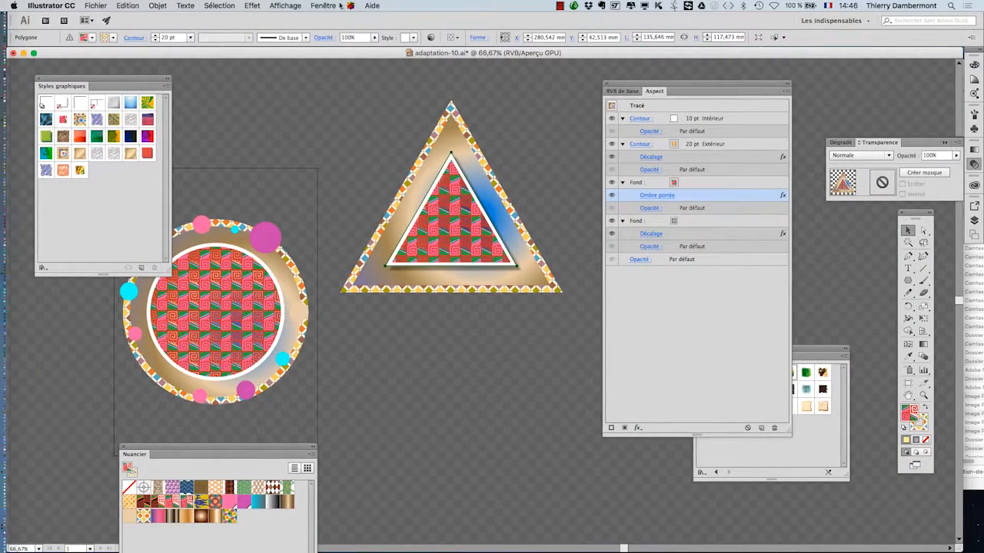
click(255, 5)
mouse_move(310, 138)
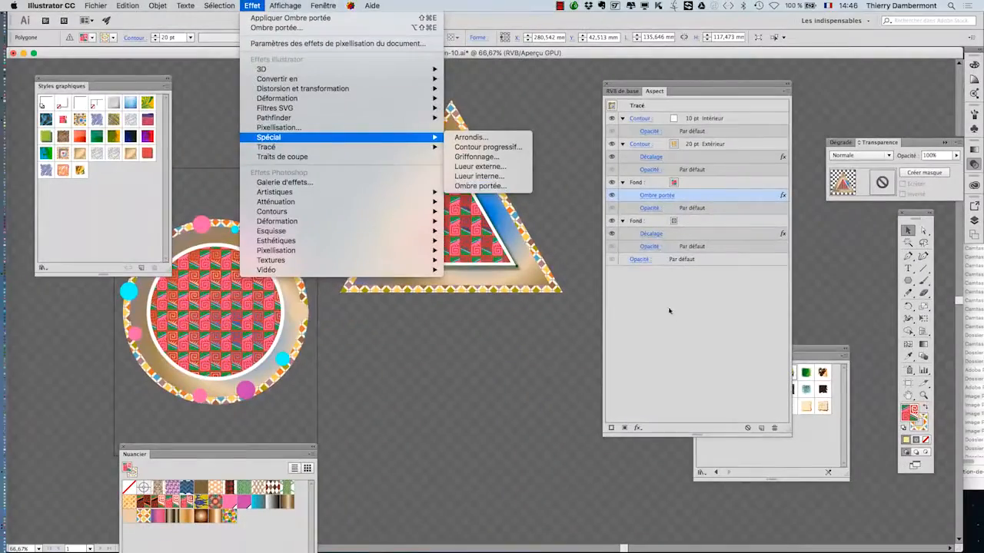
click(671, 316)
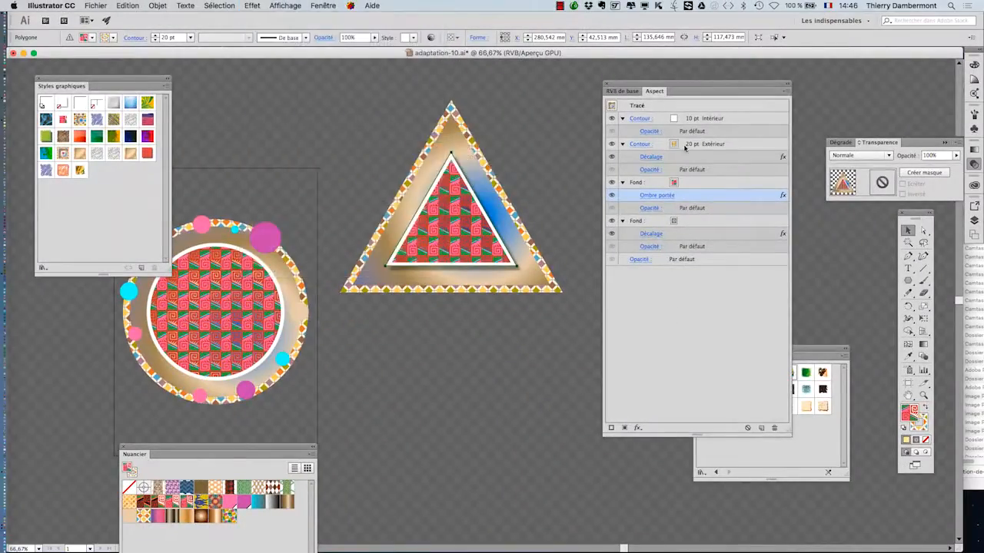
Step: Reopen the patterned fill's Ombre portée settings with the preview enabled and set the shadow opacity to 20%
drag(647, 86, 590, 89)
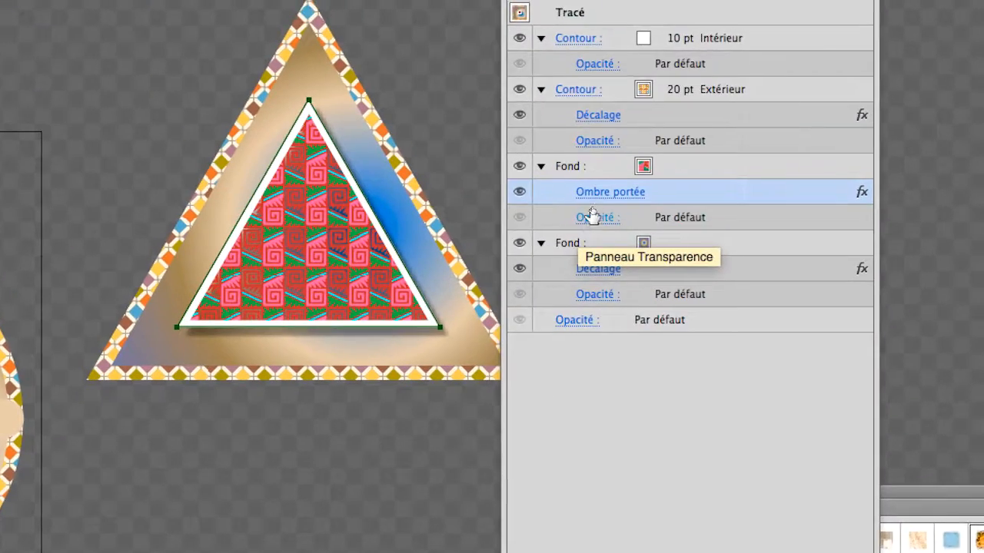
click(594, 201)
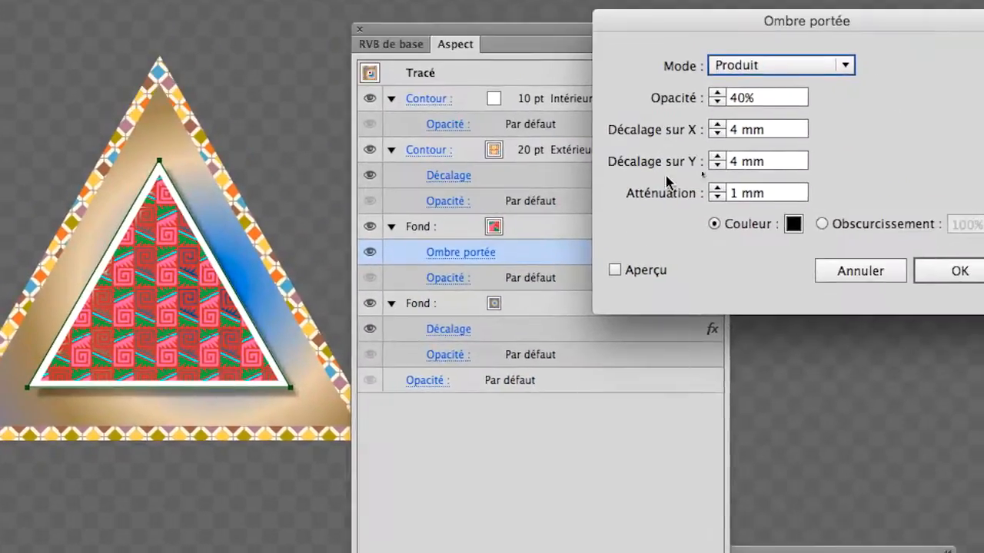
click(953, 235)
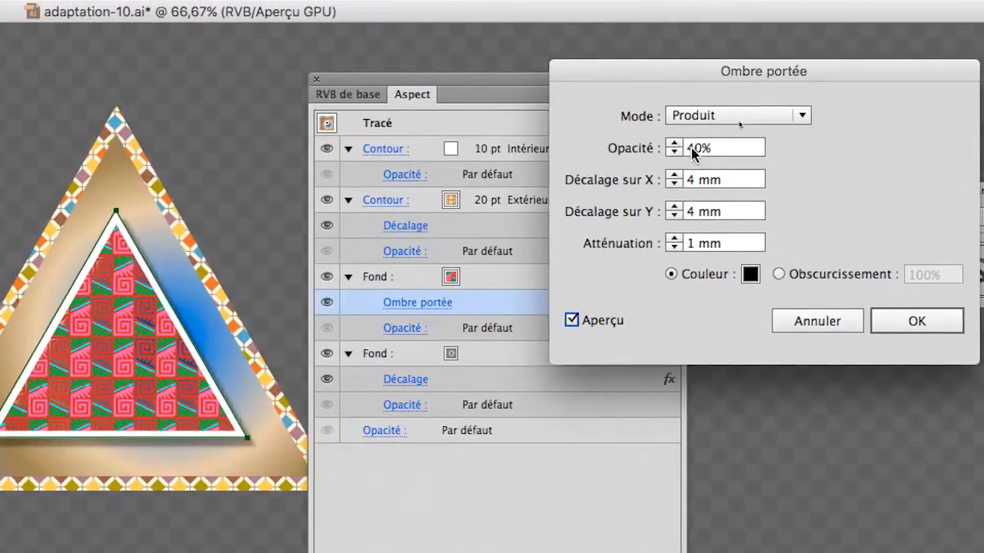
double_click(695, 149)
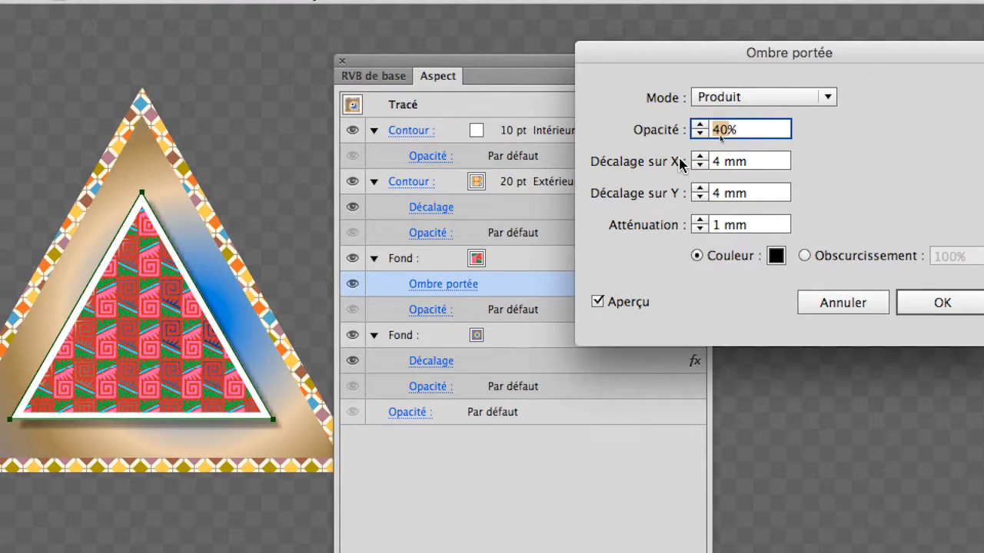
text(20)
key(Tab)
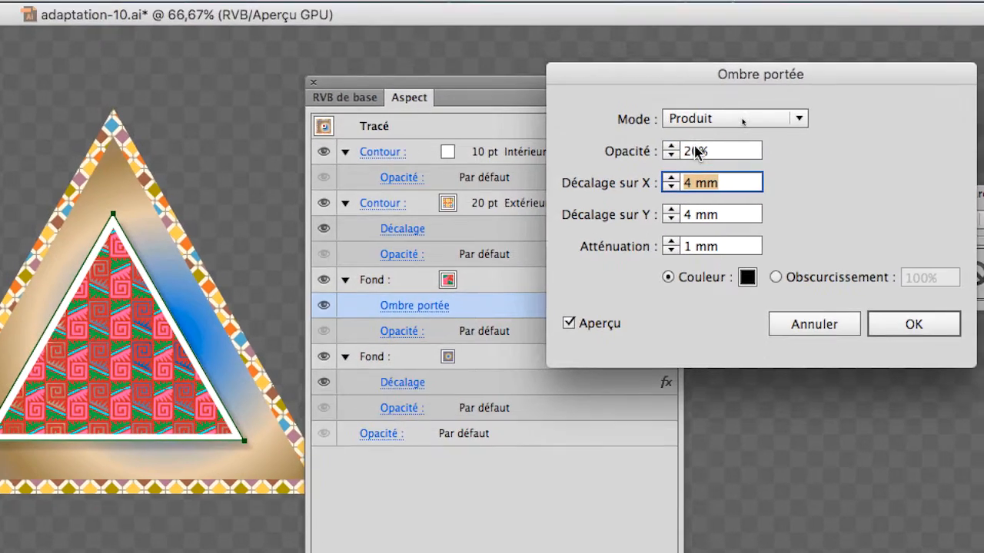
Step: Set the drop shadow's opacity back to 40%, apply the settings and deselect the triangle
click(715, 130)
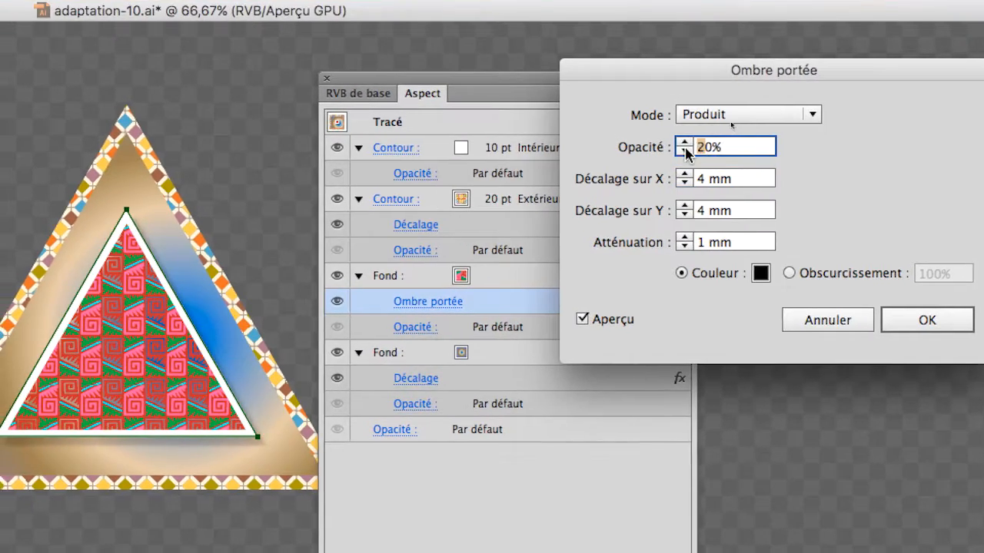
key(BackSpace)
text(4)
key(Tab)
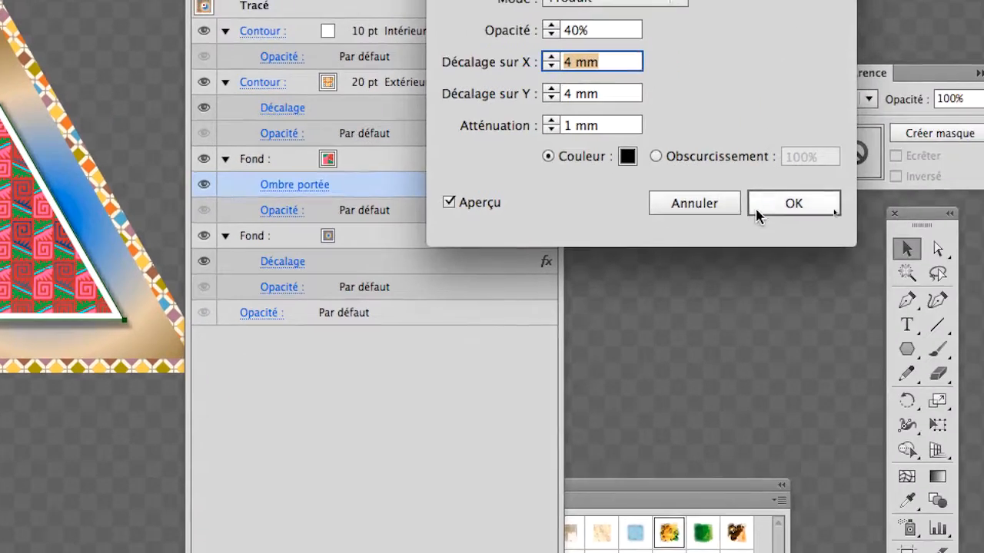
click(891, 329)
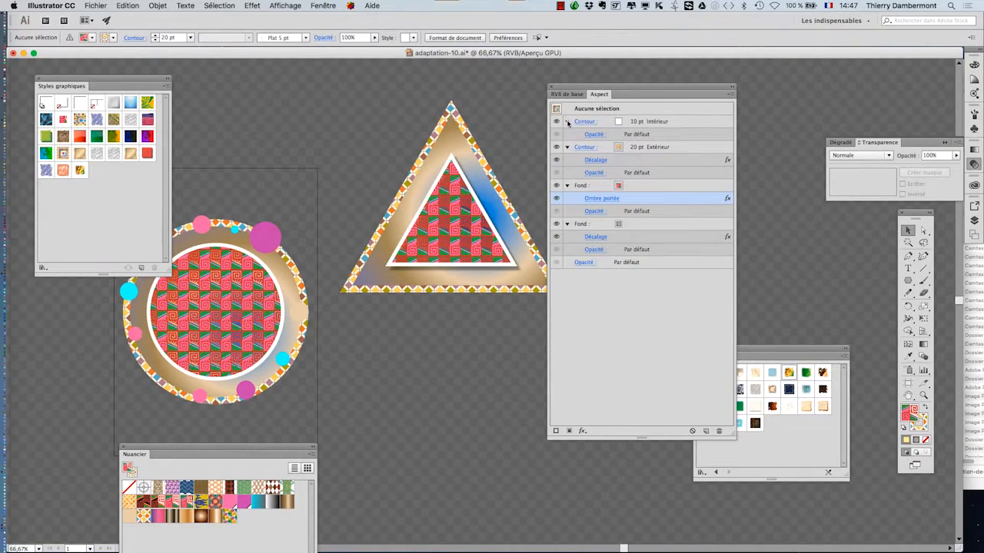
Step: Examine the drop shadow on the uncovered triangle up close and in the overall artwork
drag(573, 88, 686, 95)
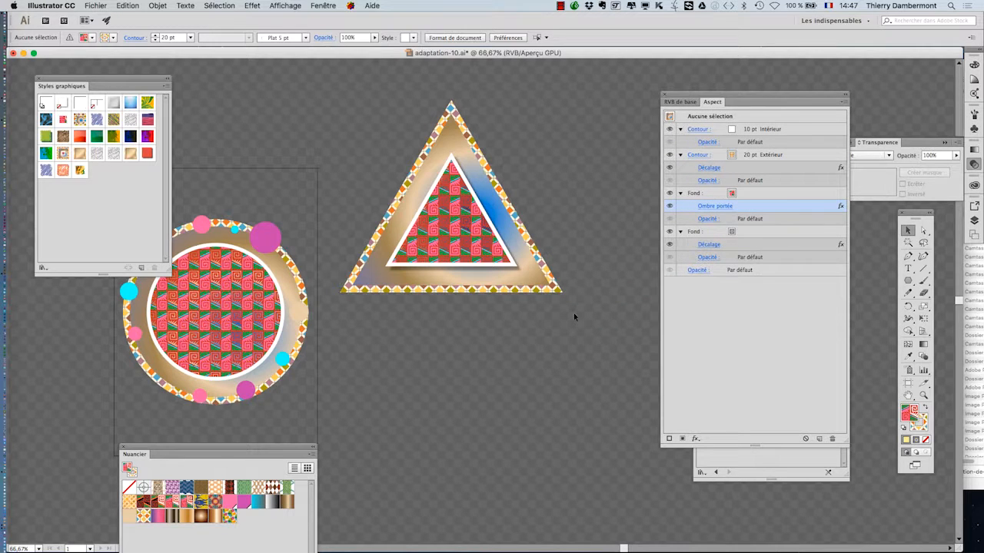
key(super+plus)
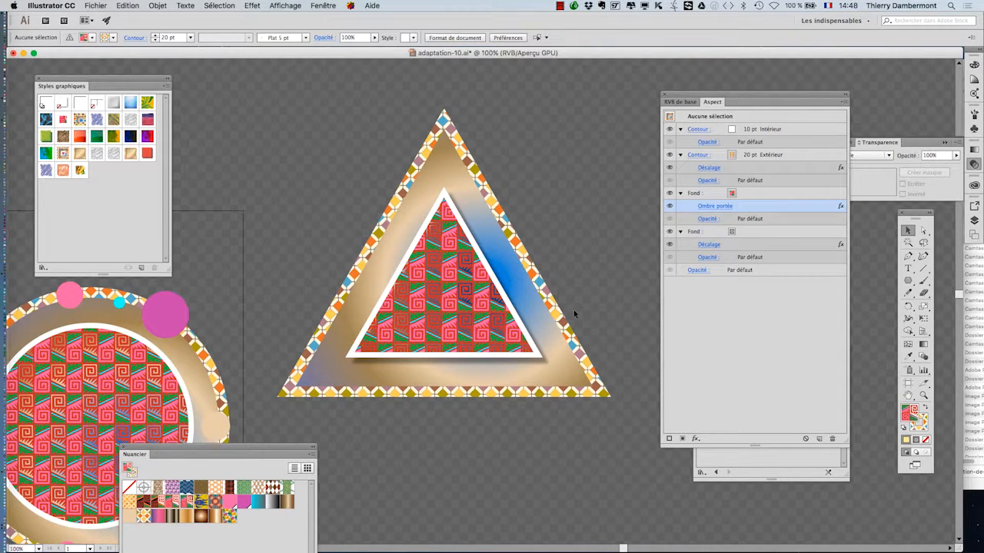
scroll(573, 310, down, 2)
drag(397, 306, 394, 305)
scroll(394, 306, right, 5)
scroll(394, 306, down, 2)
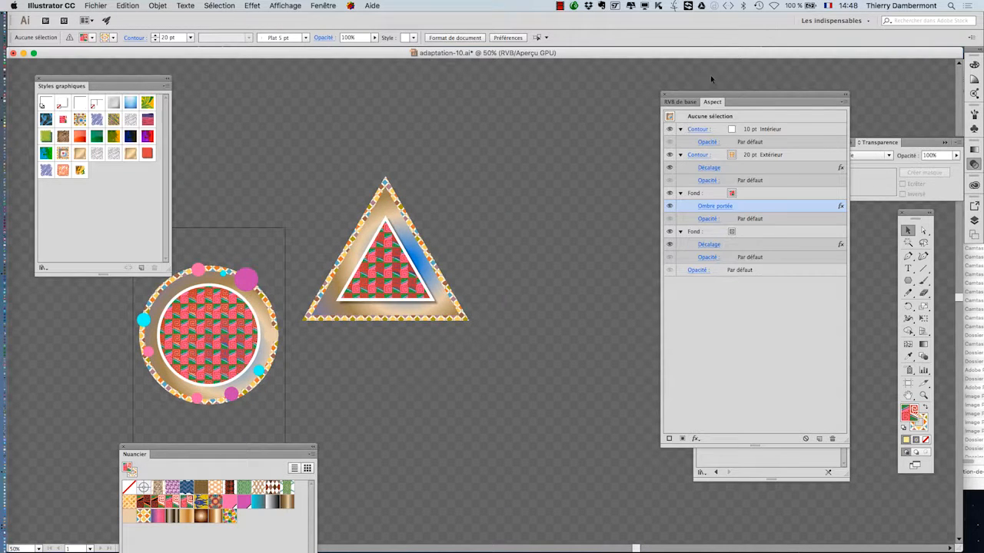
Step: Arrange the Styles graphiques and Aspect panels around the triangle and save its appearance as a new graphic style
drag(708, 94, 379, 410)
drag(724, 348, 740, 433)
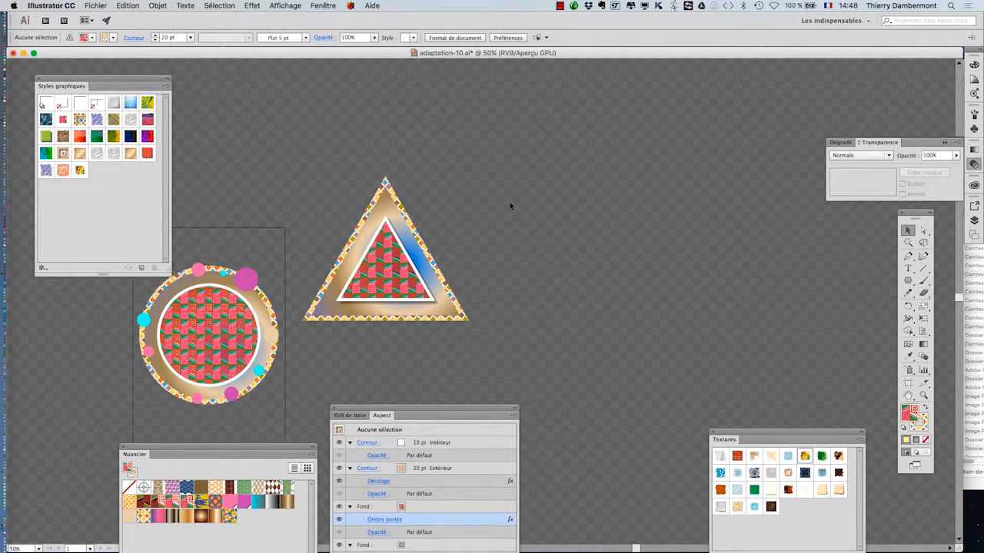
drag(135, 77, 160, 108)
drag(366, 422, 537, 88)
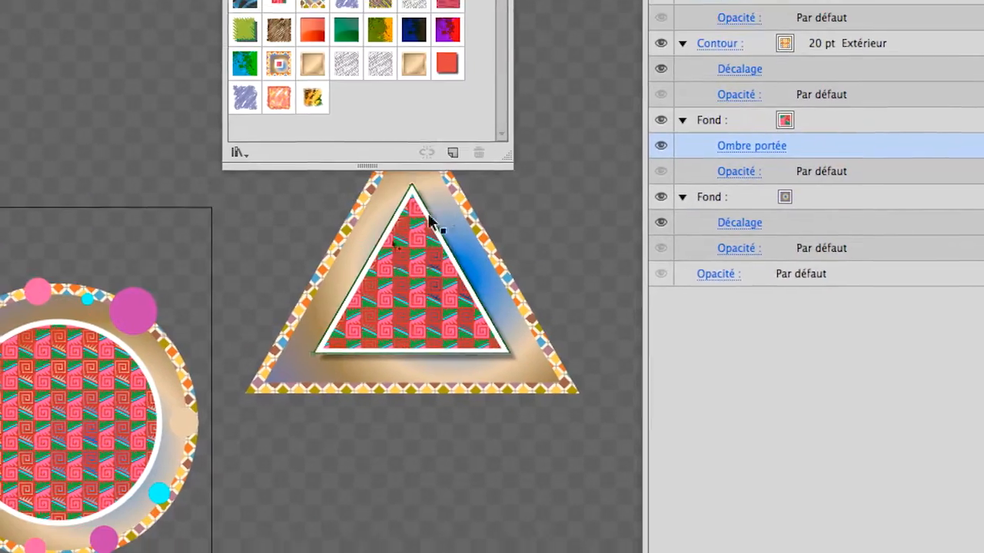
click(361, 261)
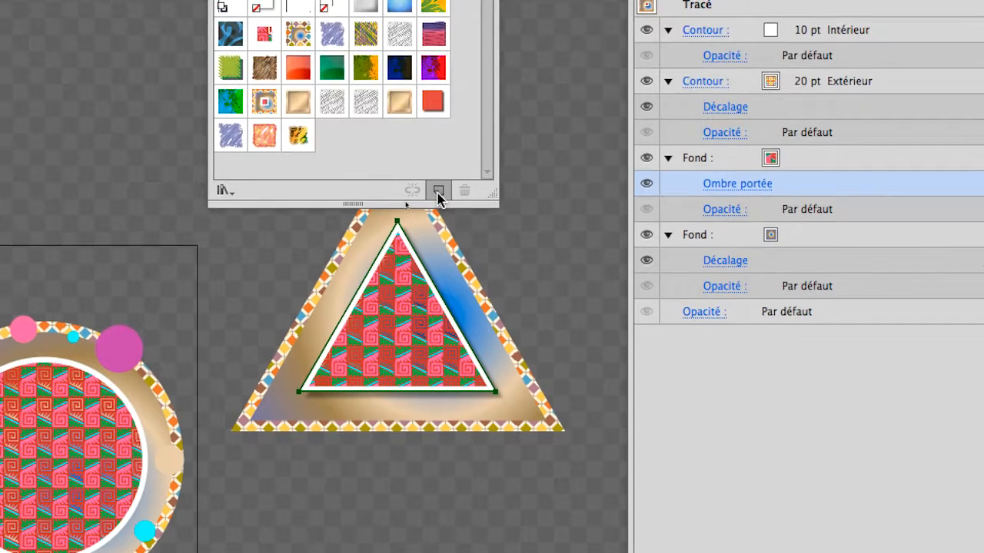
click(437, 191)
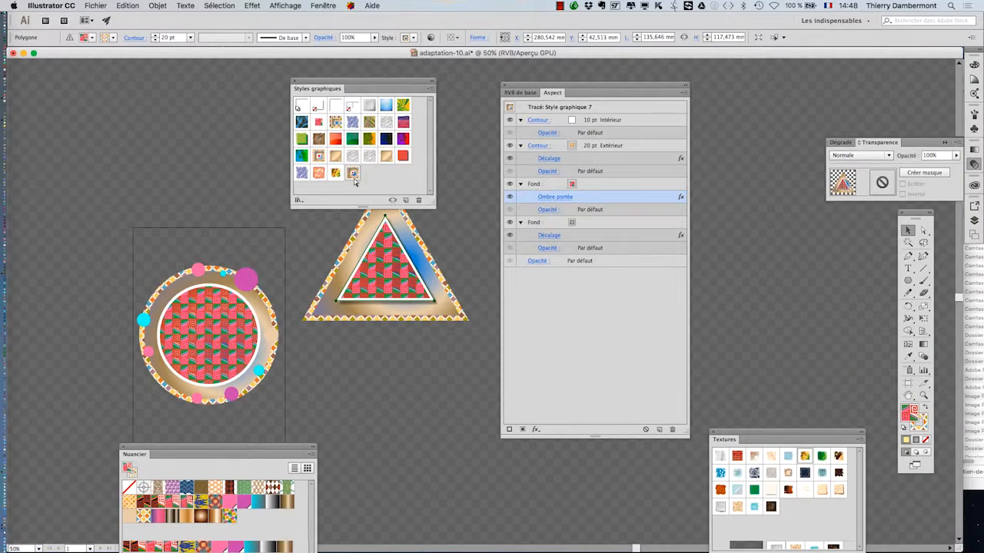
Step: Save the artwork under a new version number in the adaptation de motifs folder, in Adobe Illustrator format with Illustrator CC compatibility
click(95, 6)
click(129, 93)
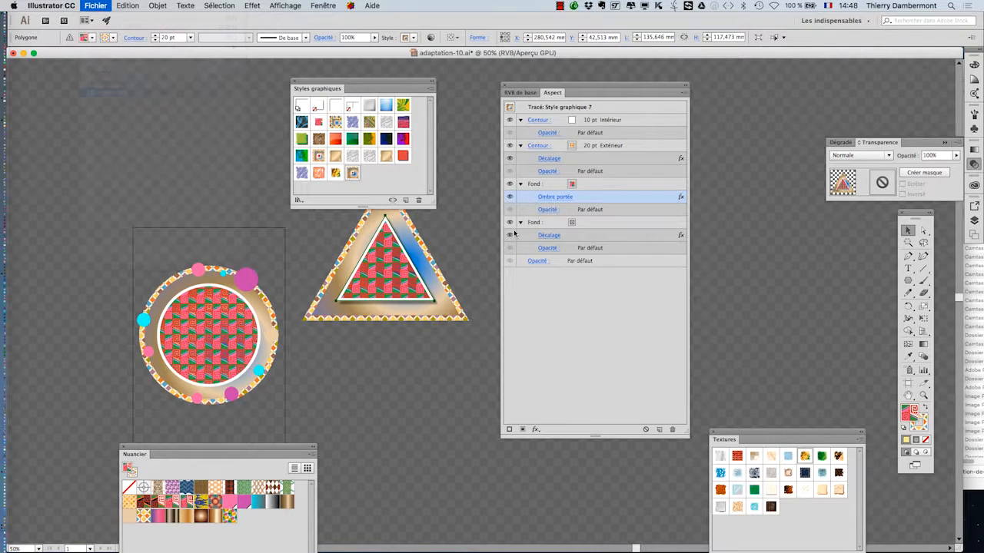
click(495, 86)
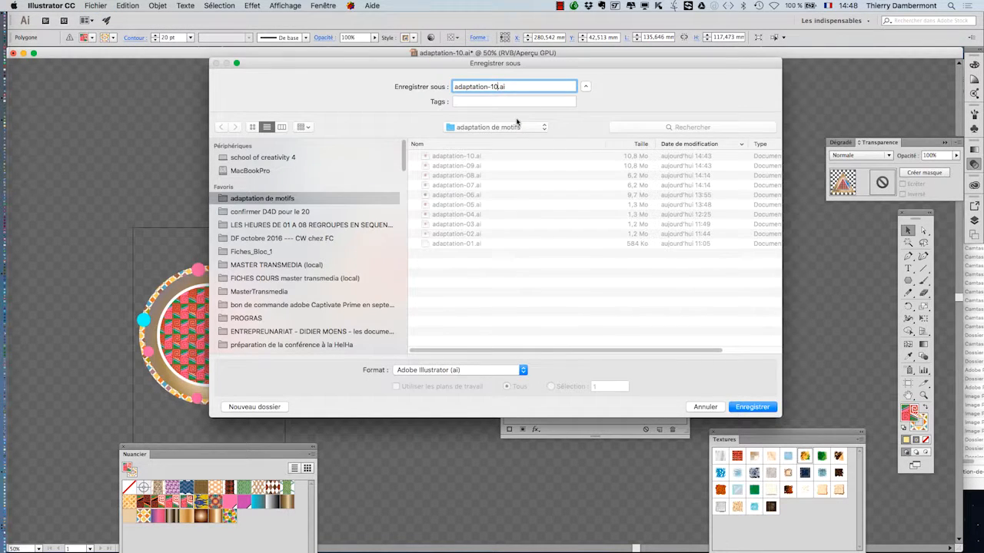
key(BackSpace)
click(765, 406)
click(560, 396)
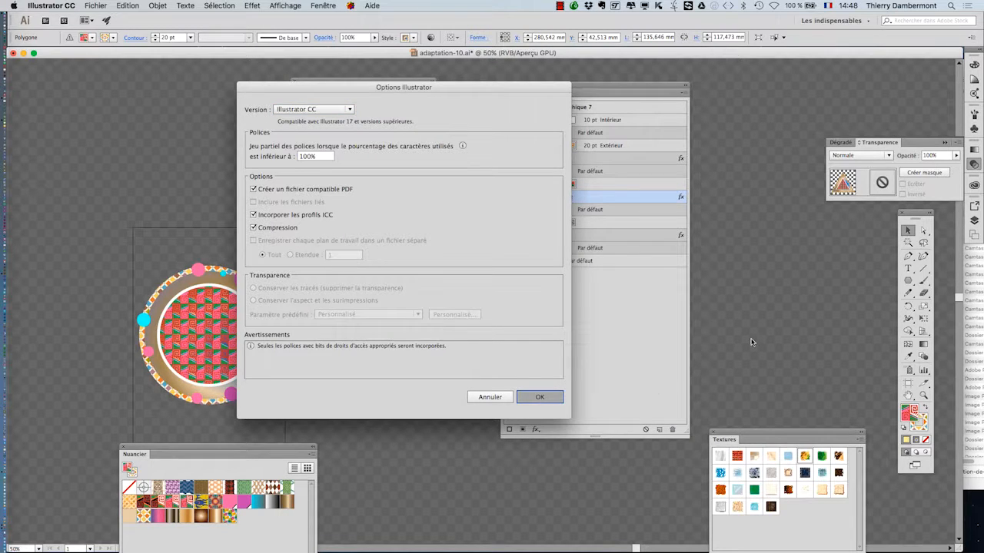